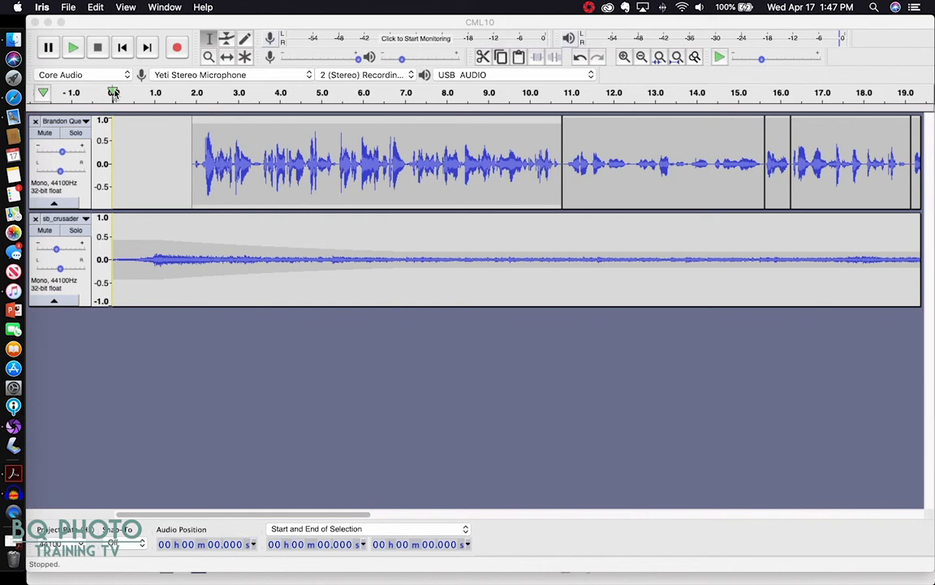
# Play the voice and background music tracks together from the start of the timeline, and stop playback after listening
pyautogui.click(113, 93)
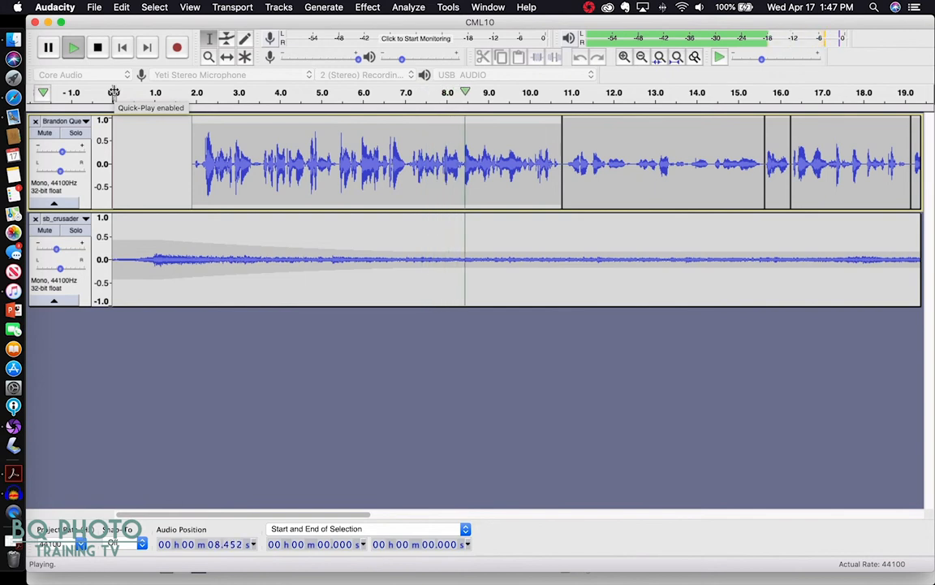
pyautogui.press('space')
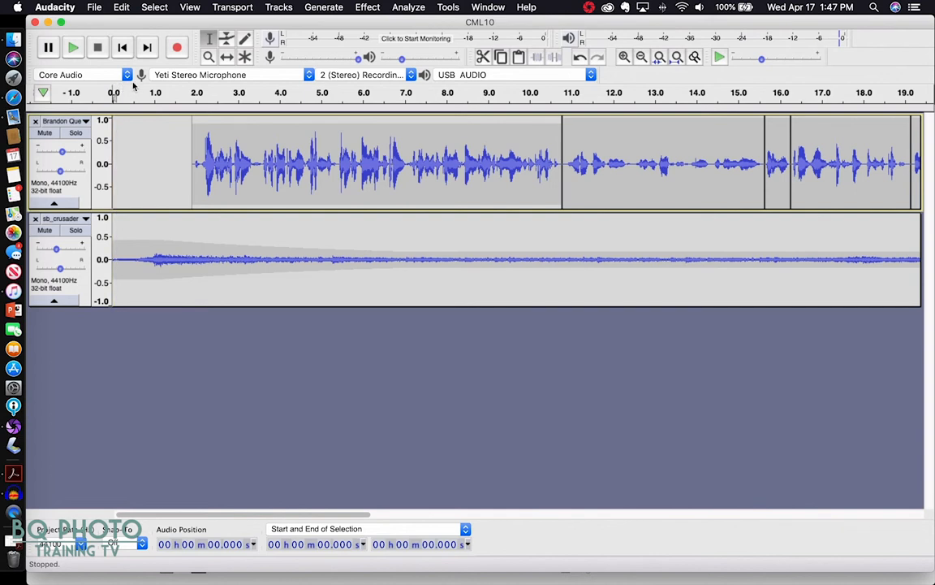
# Switch to Safari and open the draft "I Pray, But I Really Don't Like to Pray - S1 Ep10" from Anchor's episode list
pyautogui.click(14, 103)
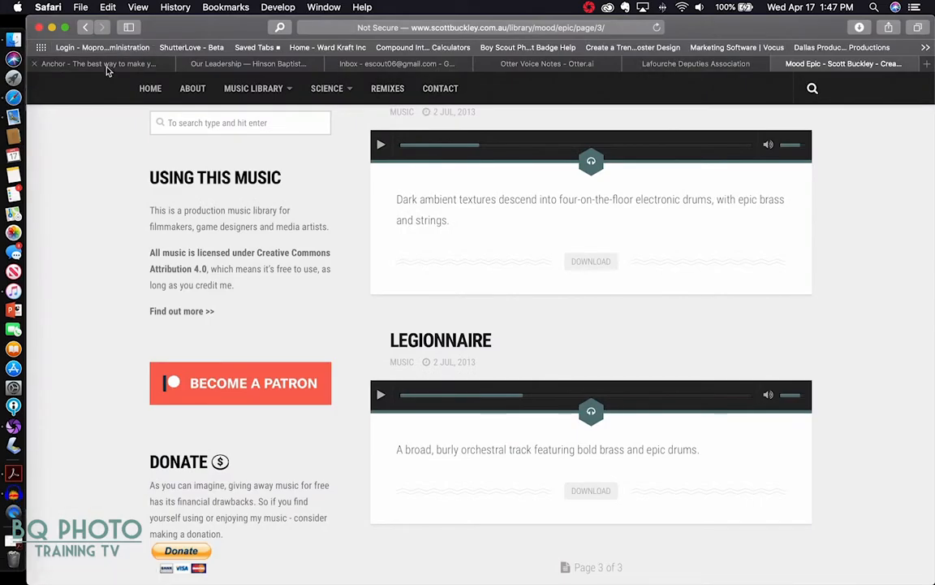
pyautogui.click(106, 68)
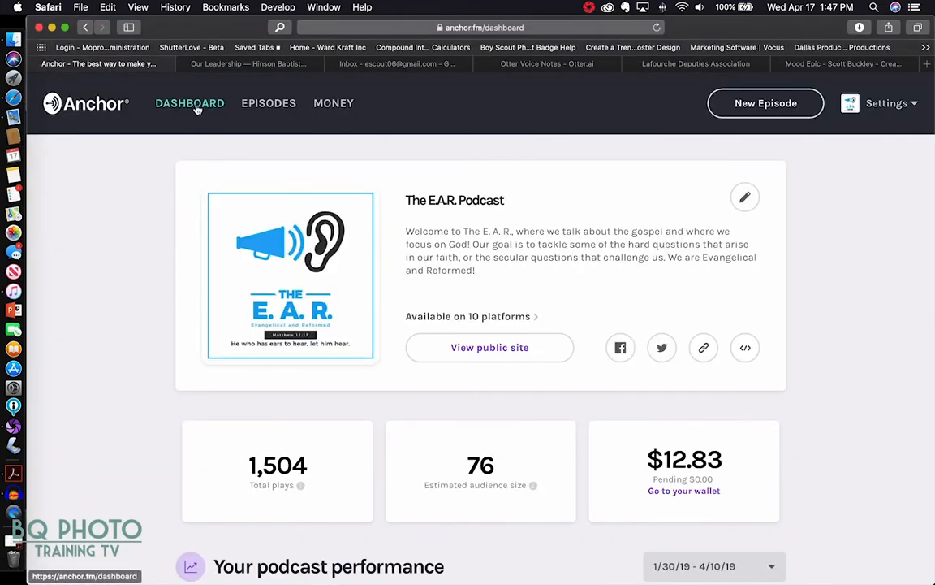
pyautogui.click(269, 112)
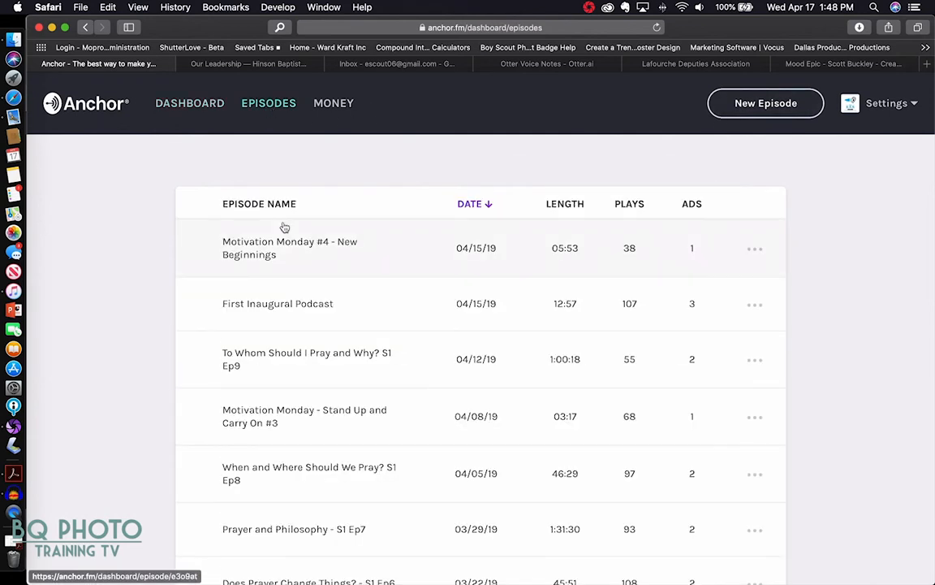
pyautogui.scroll(-5, 284, 228)
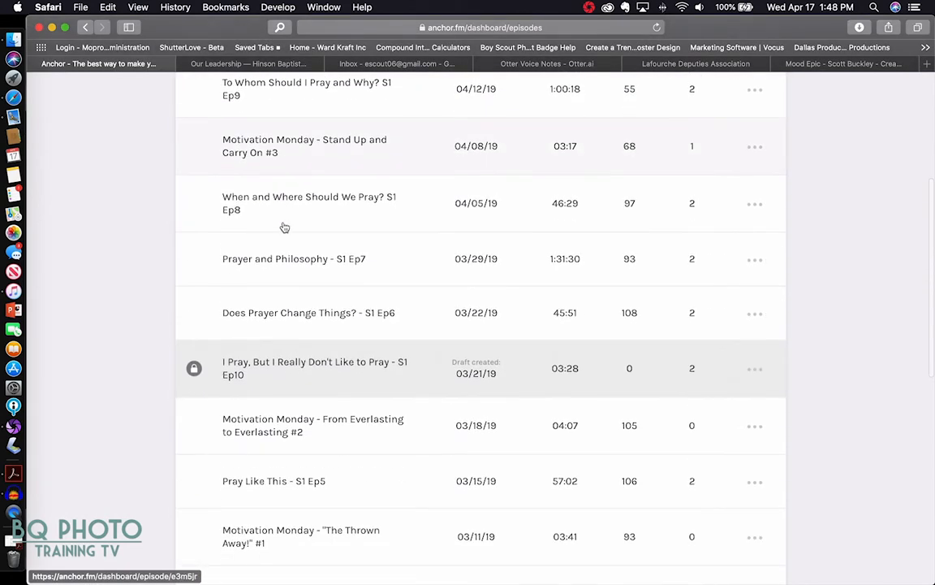
pyautogui.scroll(-1, 284, 227)
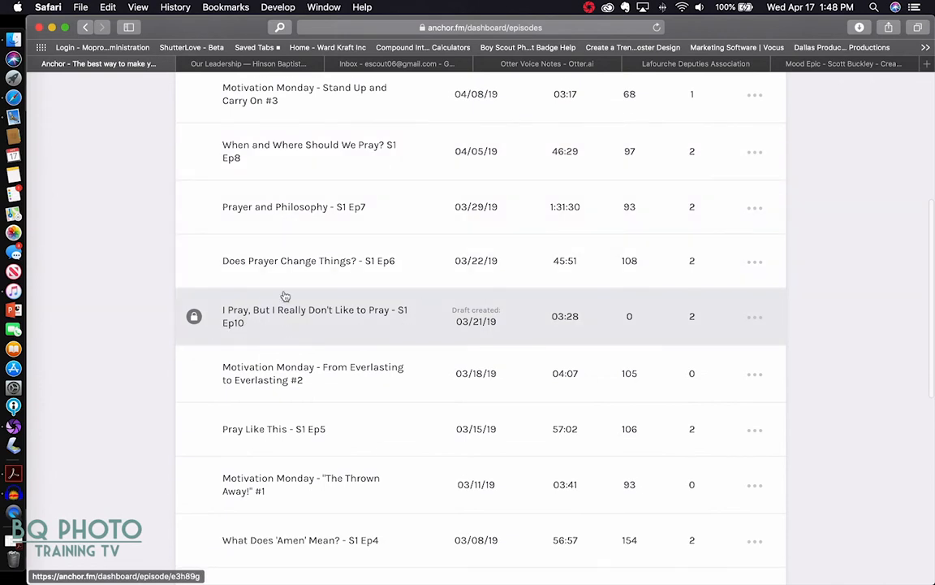
pyautogui.click(411, 316)
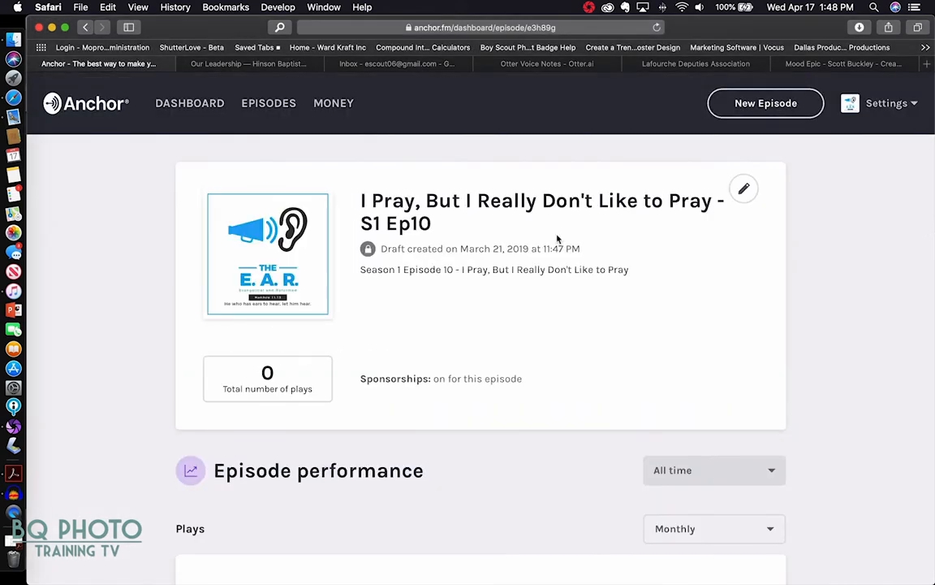
# Open the draft's episode options and review its title, description, publish date and customization fields
pyautogui.click(742, 189)
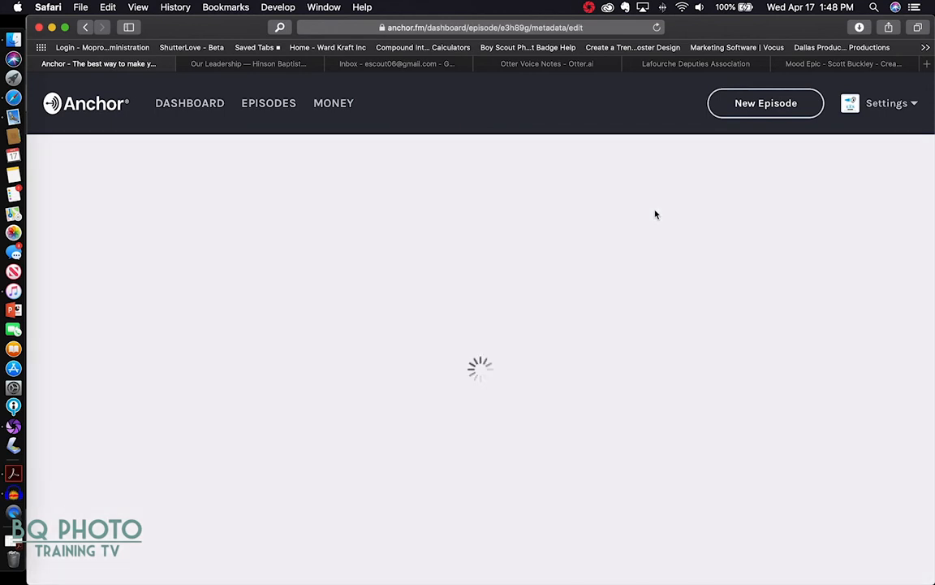
pyautogui.scroll(-10, 682, 215)
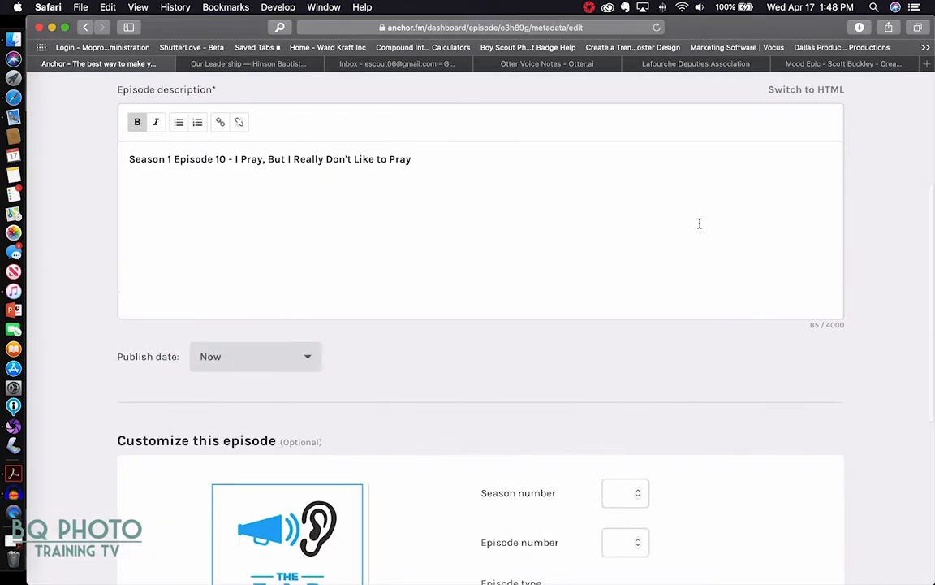
pyautogui.scroll(10, 701, 230)
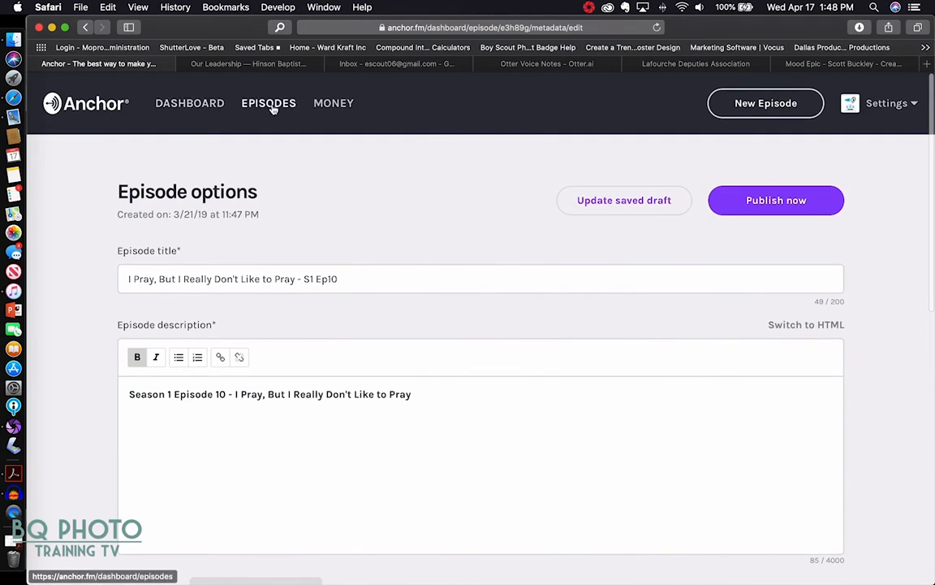
# Reopen the S1 Ep10 draft from the episode list and open its audio segments in the episode builder, dismissing the introduction
pyautogui.click(274, 107)
pyautogui.scroll(-5, 382, 325)
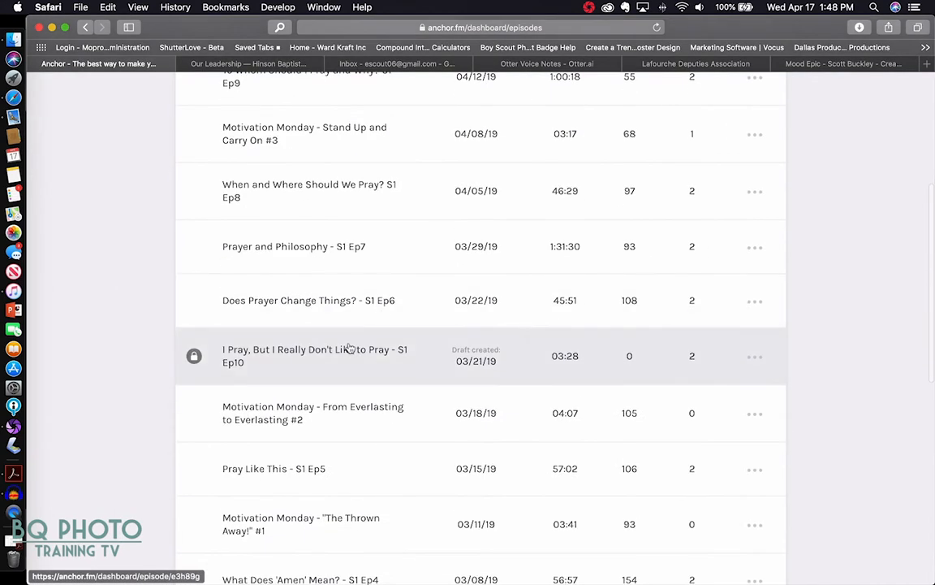
pyautogui.click(350, 348)
pyautogui.scroll(-3, 352, 346)
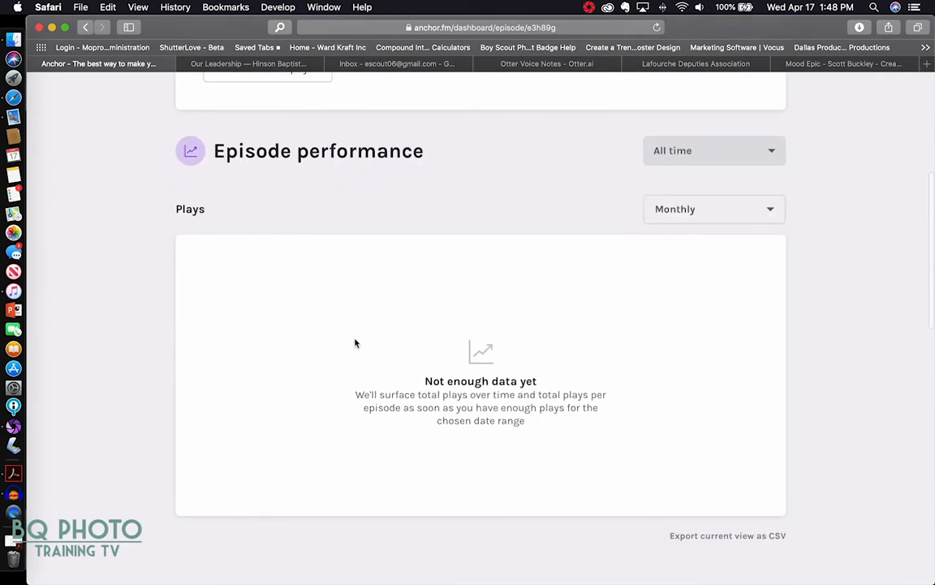
pyautogui.scroll(-5, 355, 343)
pyautogui.scroll(10, 505, 303)
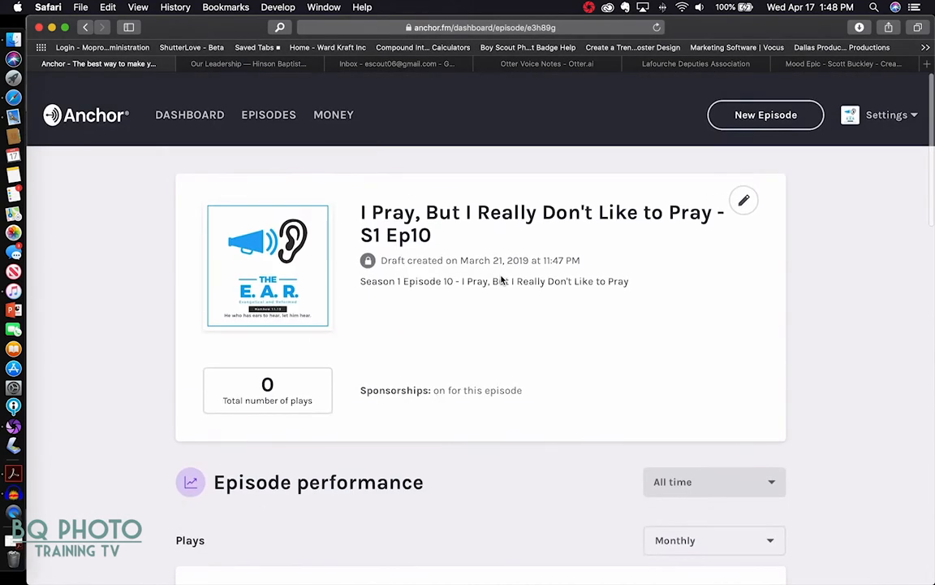
pyautogui.scroll(-10, 500, 281)
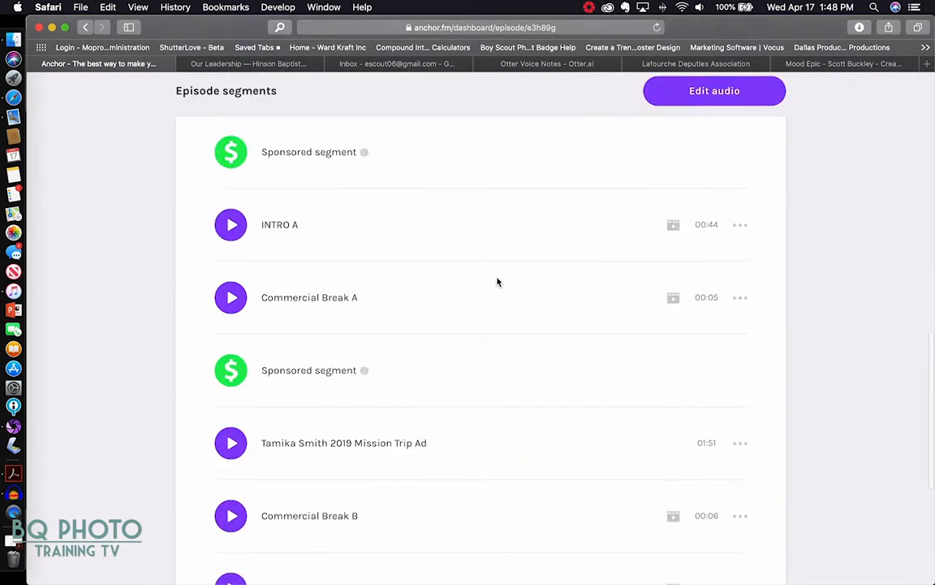
pyautogui.scroll(3, 498, 281)
pyautogui.scroll(-5, 498, 282)
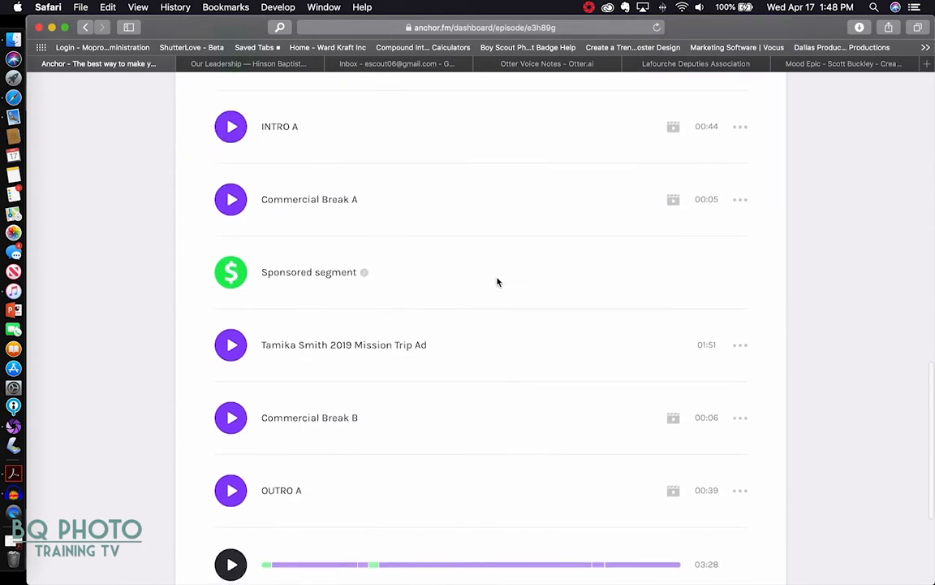
pyautogui.scroll(5, 498, 282)
pyautogui.click(647, 302)
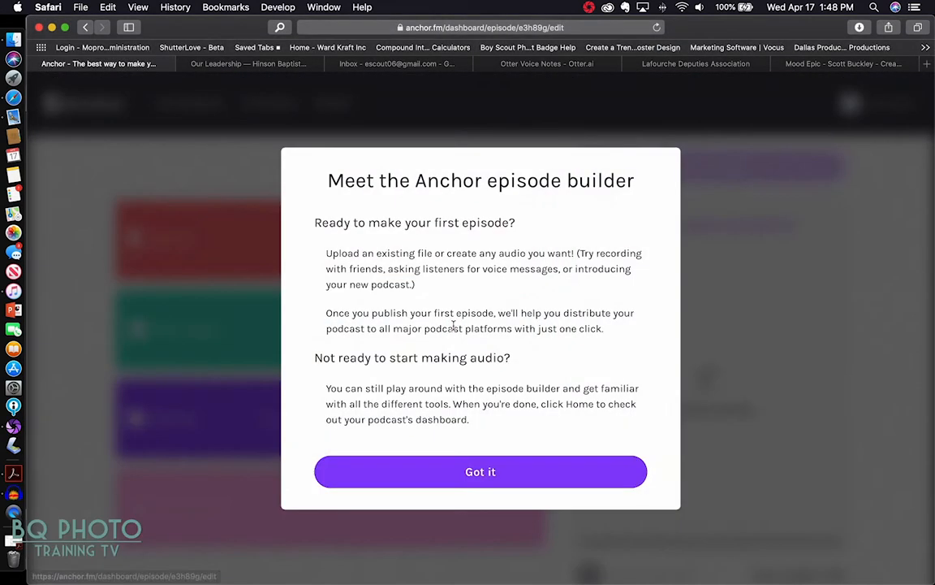
pyautogui.click(502, 480)
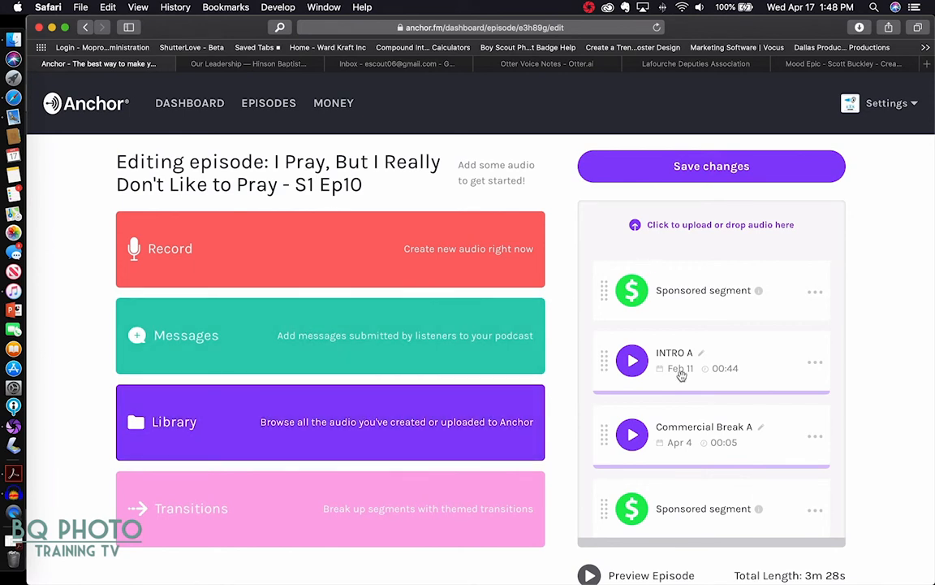
# Listen to part of the INTRO A segment and part of the Commercial Break A segment
pyautogui.scroll(-2, 676, 358)
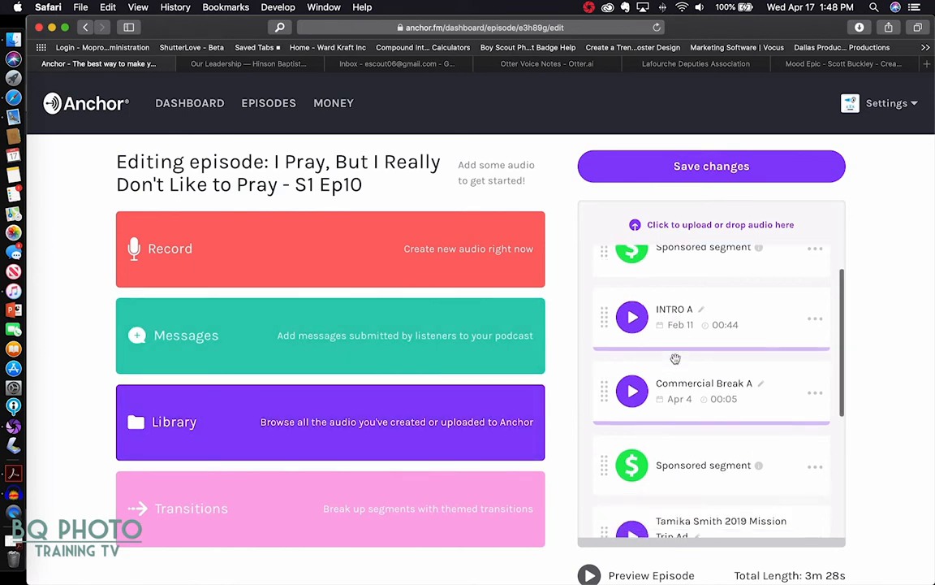
pyautogui.click(630, 320)
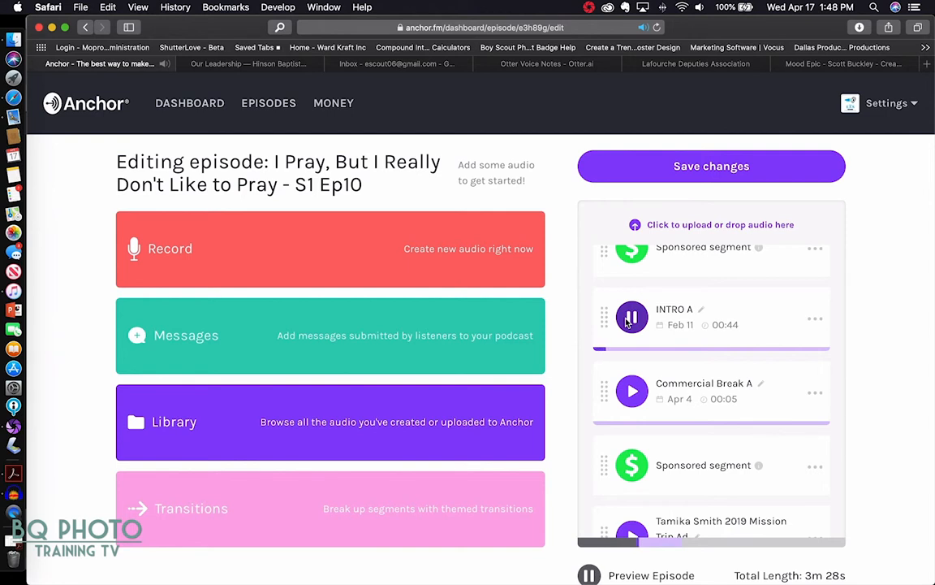
pyautogui.click(632, 319)
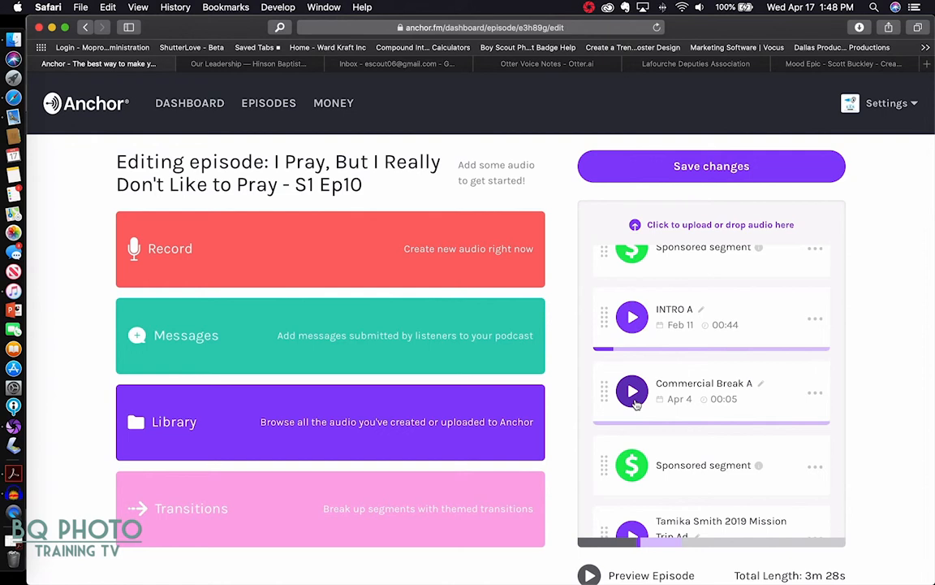
pyautogui.click(634, 398)
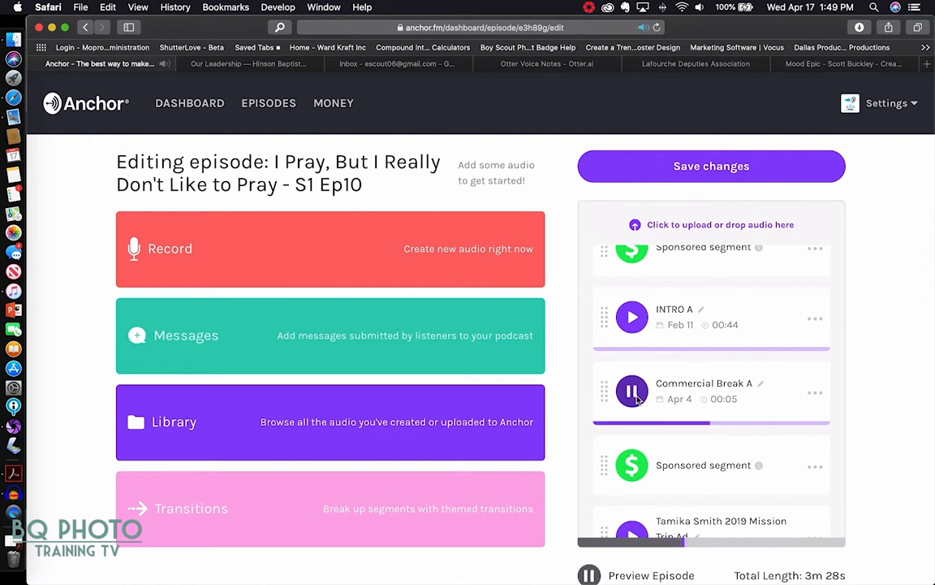
pyautogui.click(639, 398)
# Listen to part of the Commercial Break B segment and part of the OUTRO A segment
pyautogui.scroll(-5, 639, 396)
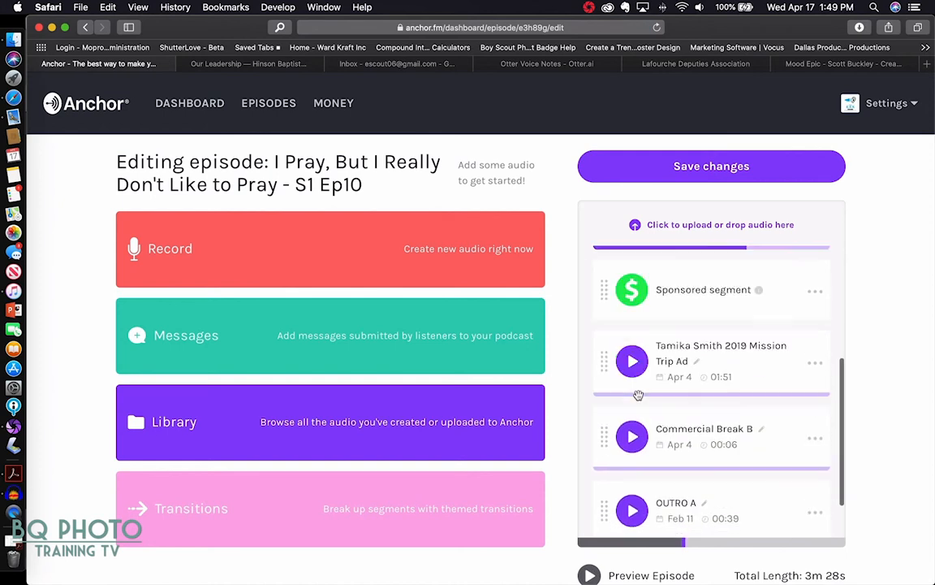
pyautogui.scroll(-2, 639, 395)
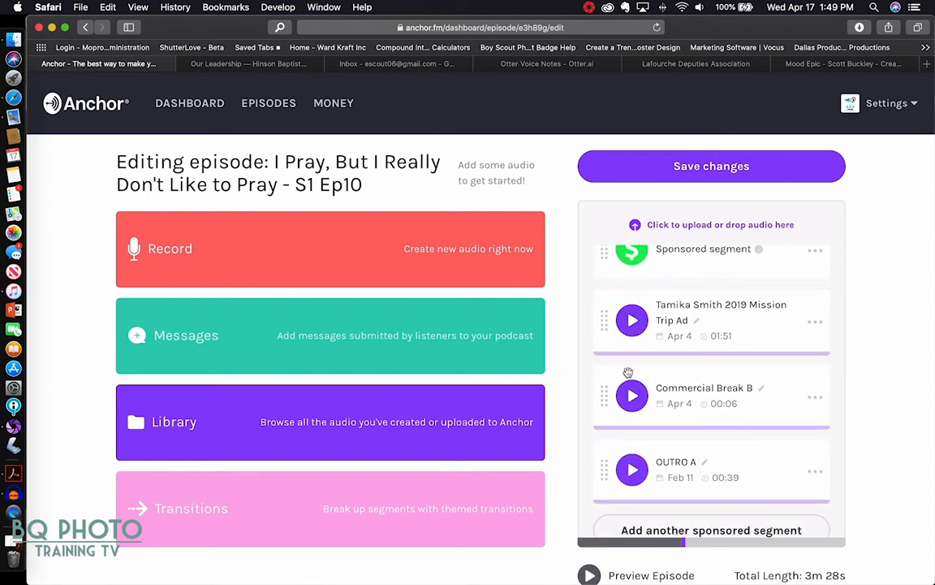
pyautogui.scroll(1, 657, 268)
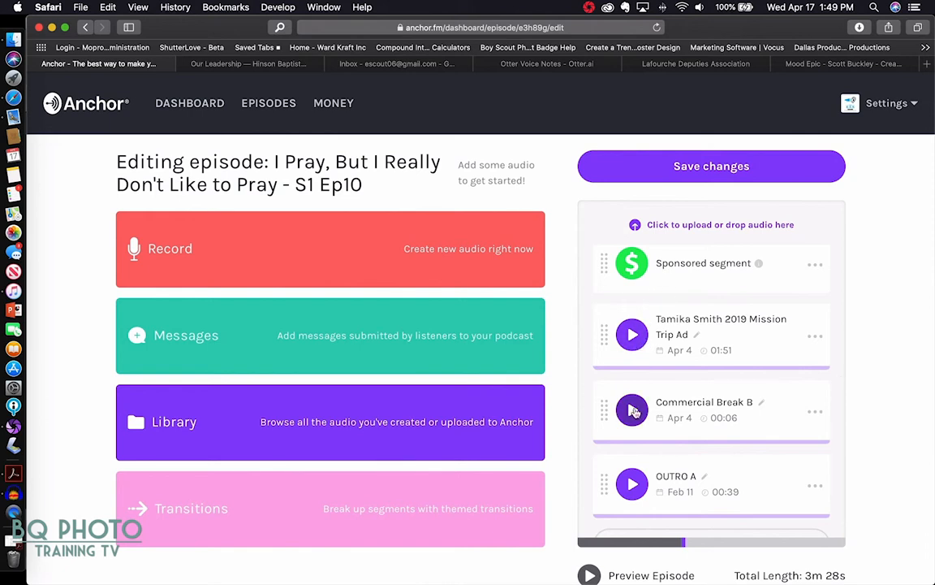
pyautogui.click(634, 411)
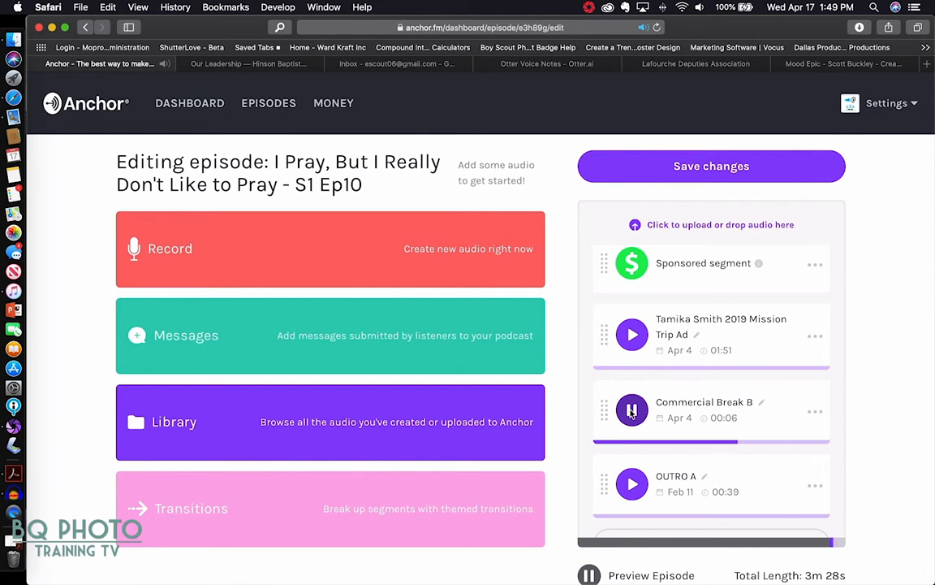
pyautogui.click(630, 410)
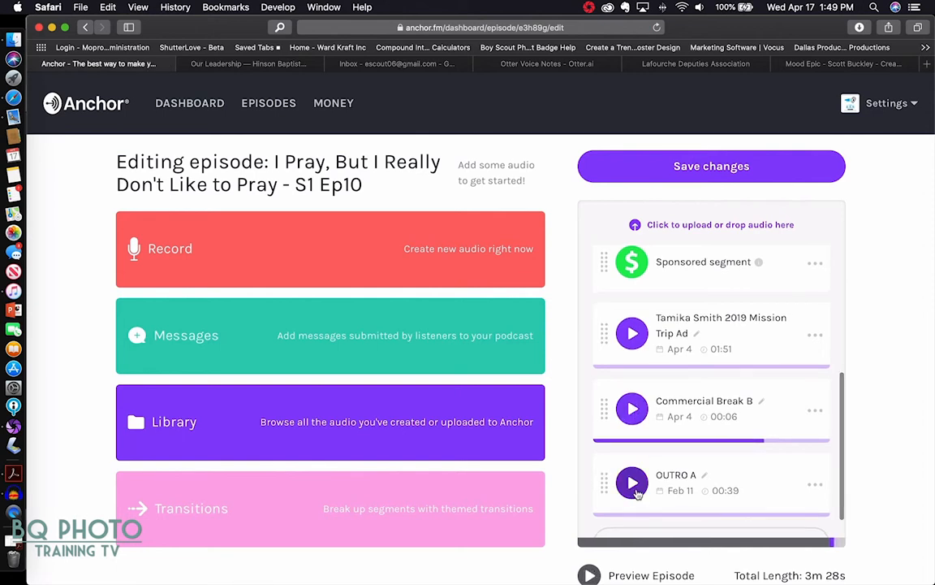
pyautogui.click(633, 484)
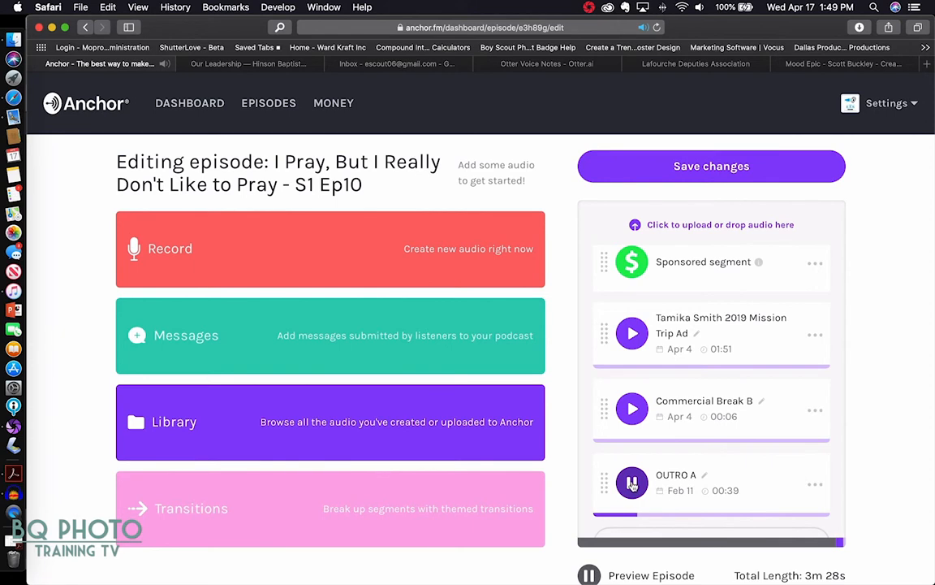
pyautogui.click(632, 485)
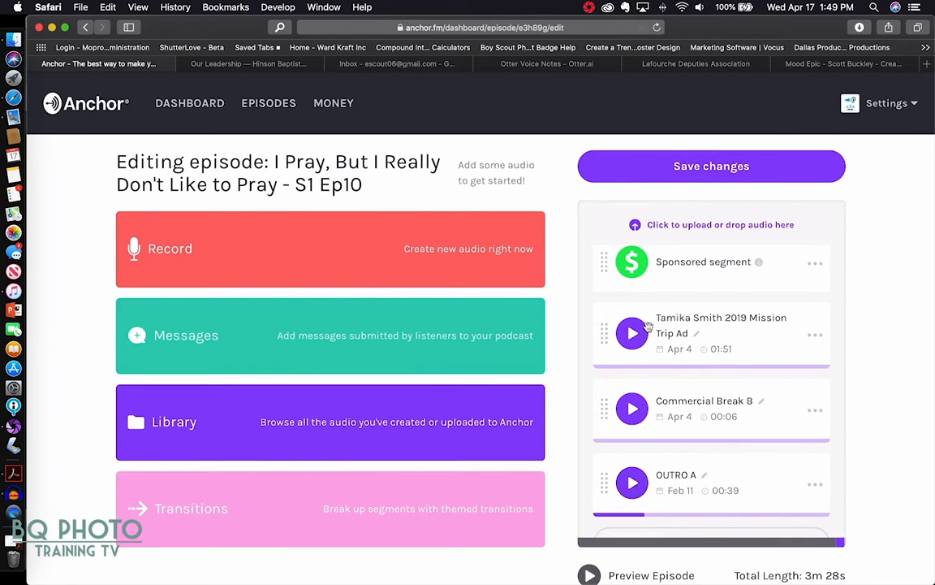
# Upload CML10.mp3 from EP10's 04-Commerical folder, found under PODCAST, 02 - PODCAST, 01 Season One - Prayer
pyautogui.scroll(2, 647, 350)
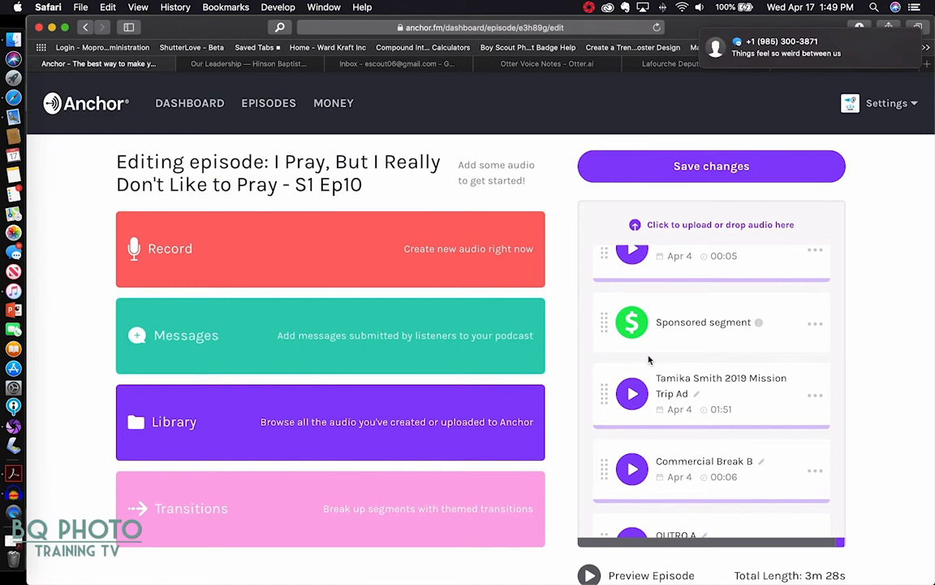
pyautogui.moveTo(895, 58)
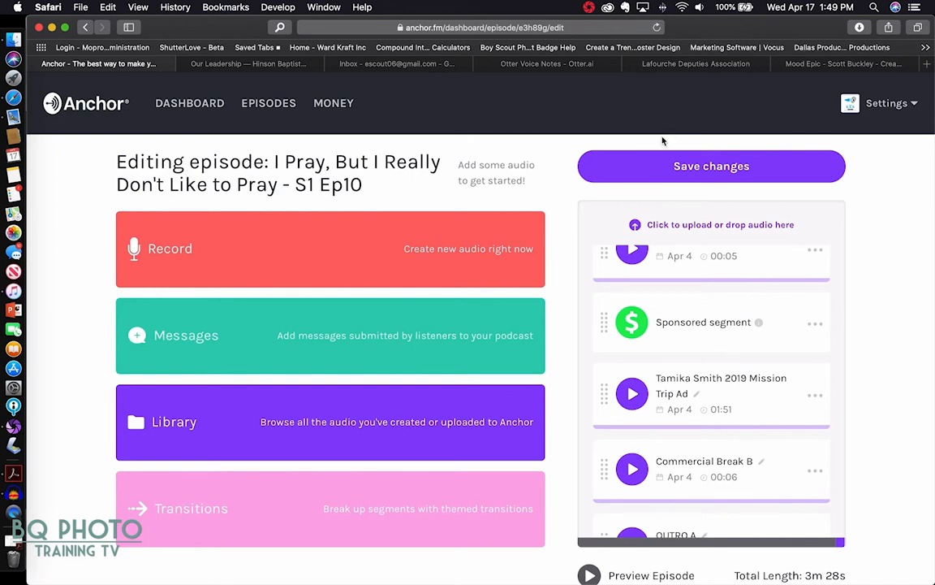
pyautogui.click(686, 227)
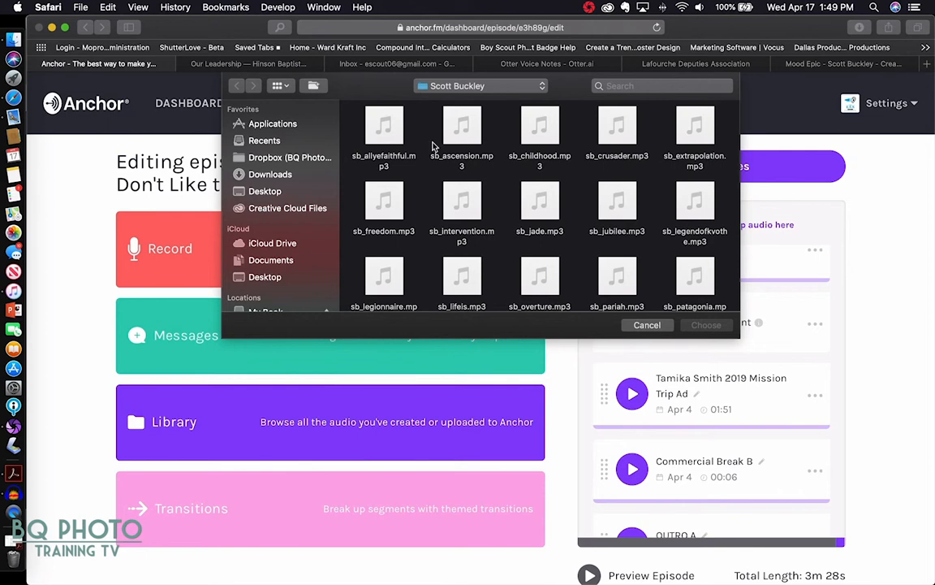
pyautogui.click(465, 85)
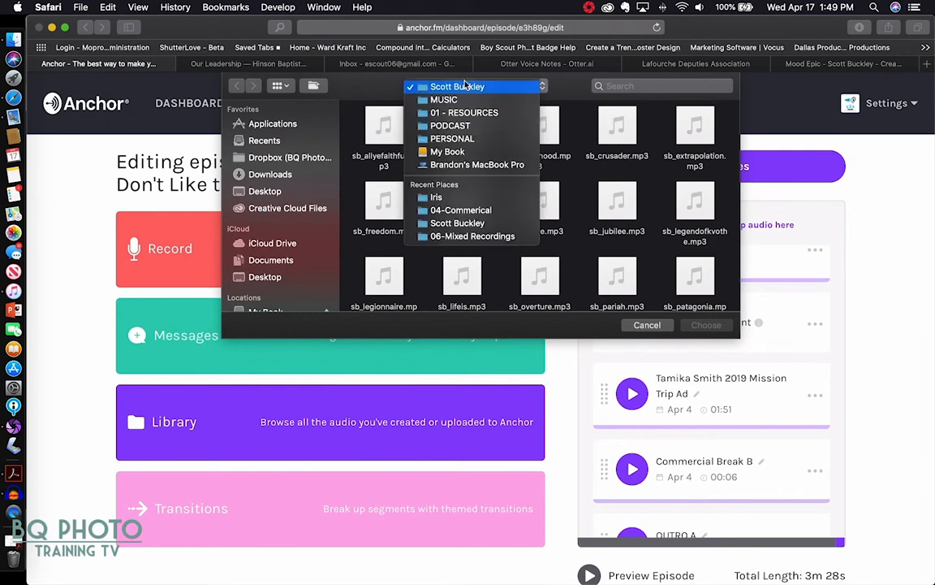
pyautogui.click(450, 126)
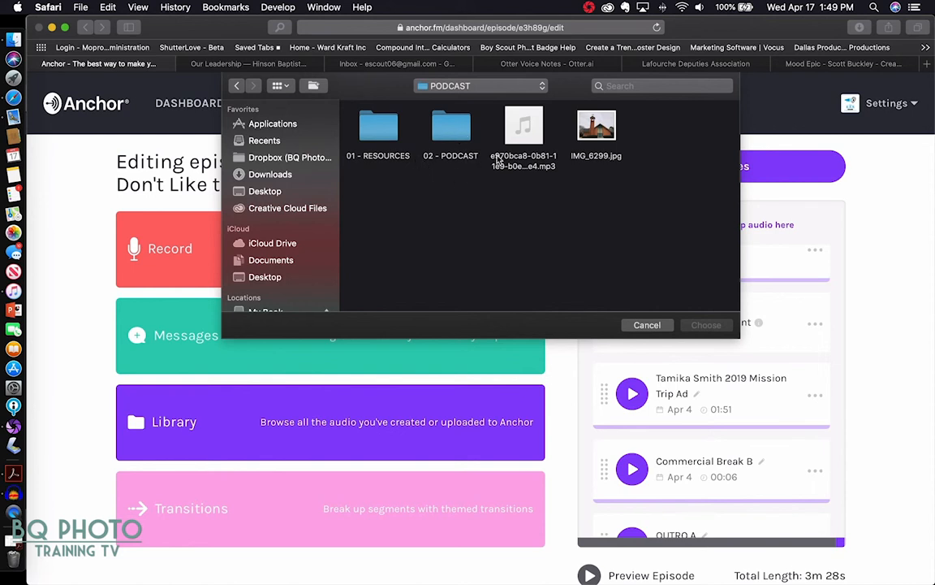
pyautogui.doubleClick(449, 128)
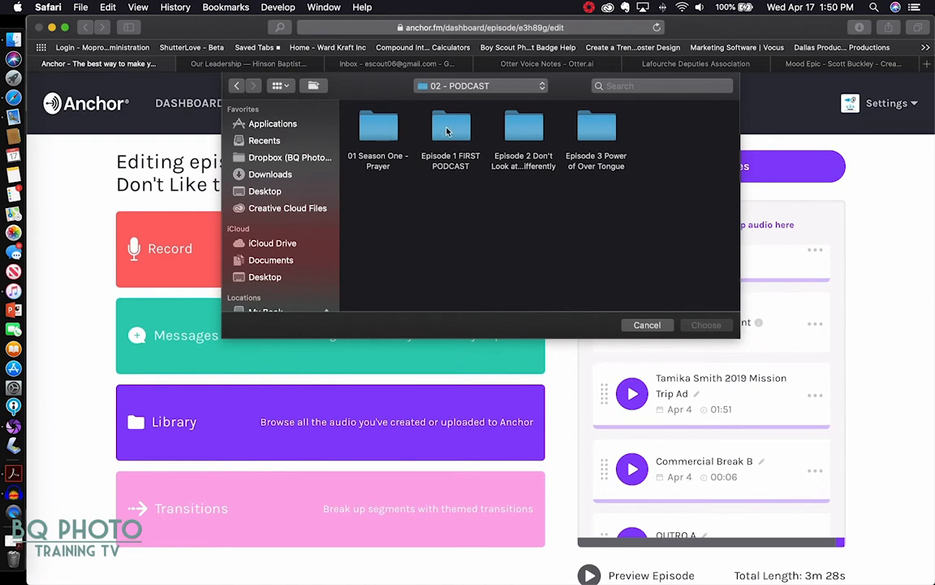
pyautogui.doubleClick(378, 130)
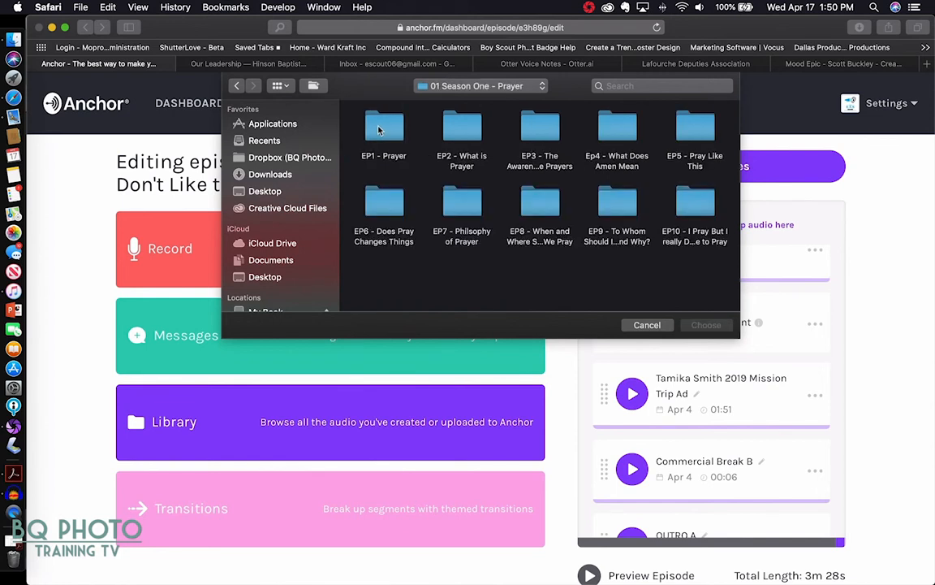
pyautogui.doubleClick(697, 203)
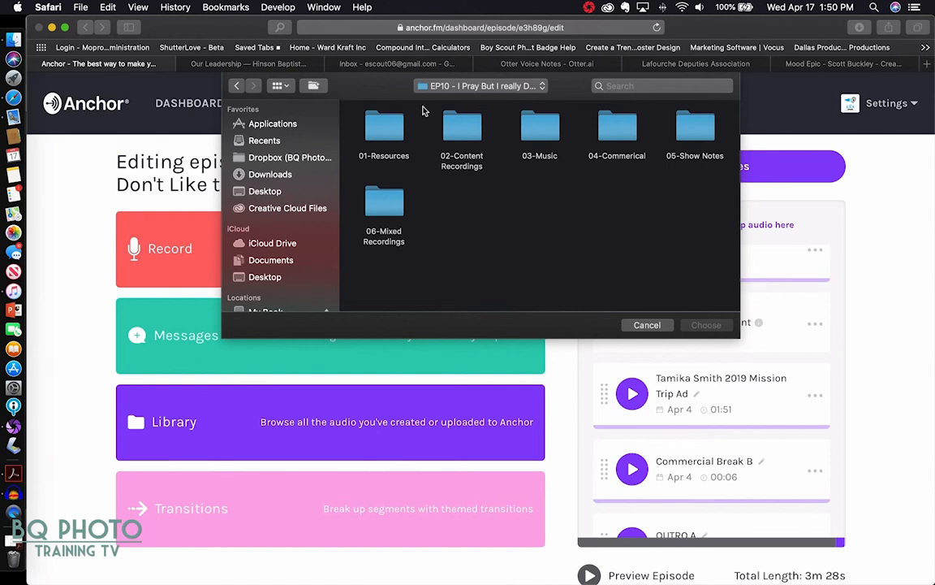
pyautogui.doubleClick(619, 128)
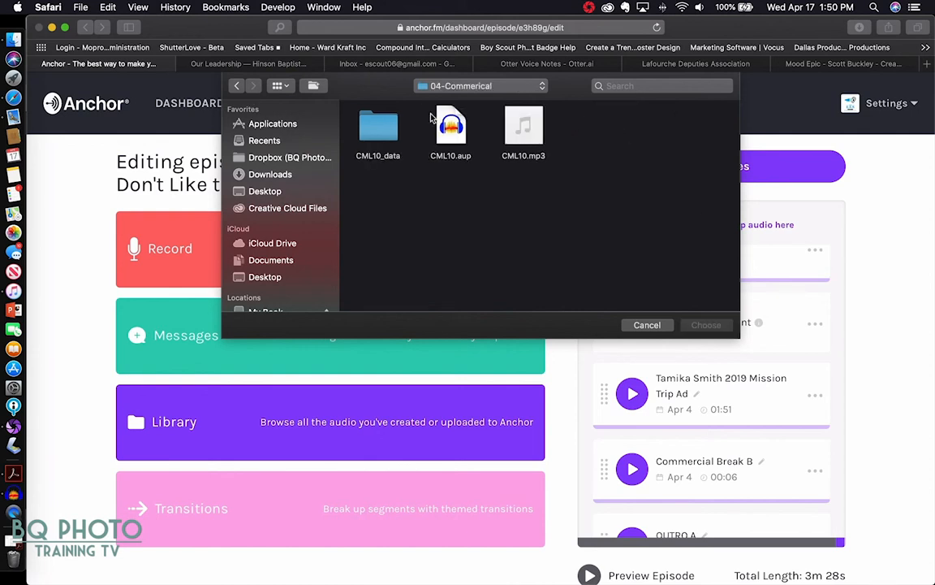
pyautogui.click(513, 118)
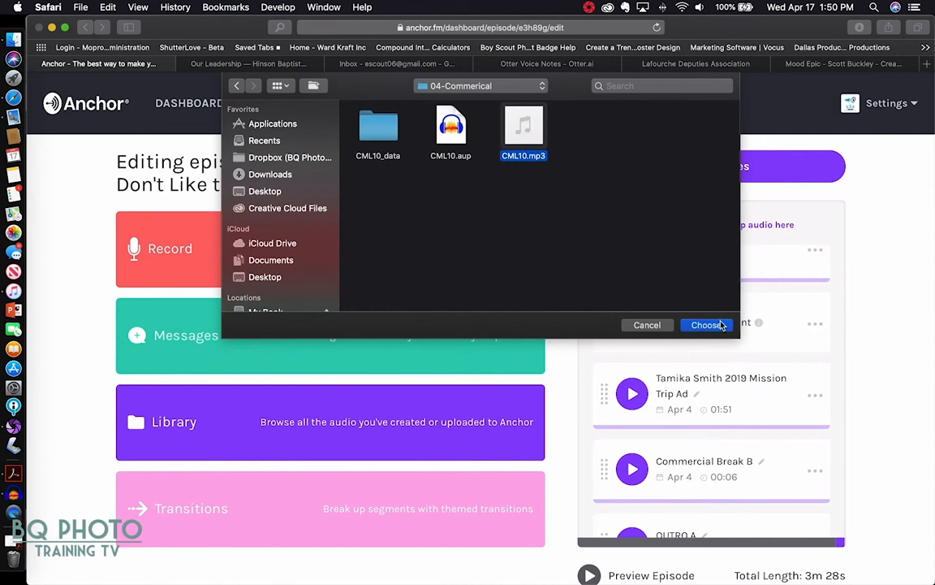
pyautogui.click(707, 325)
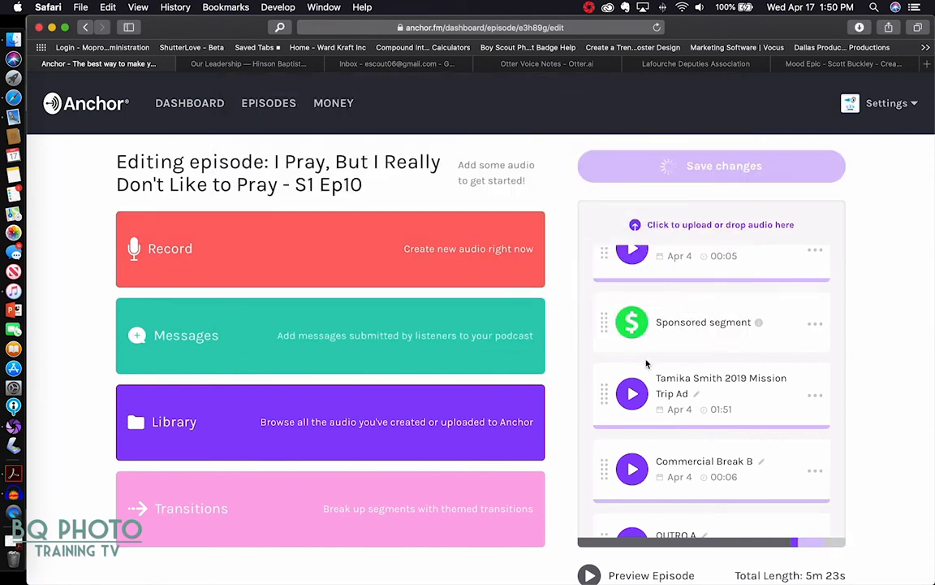
# Move the CML10 segment to the start of the episode, above the first sponsored segment
pyautogui.scroll(-5, 650, 390)
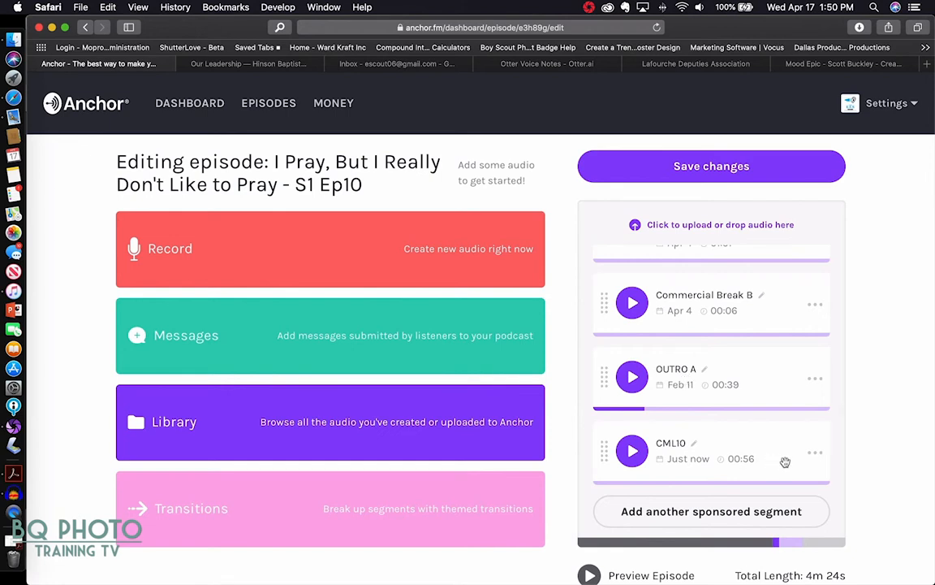
pyautogui.moveTo(784, 462); pyautogui.dragTo(781, 317)
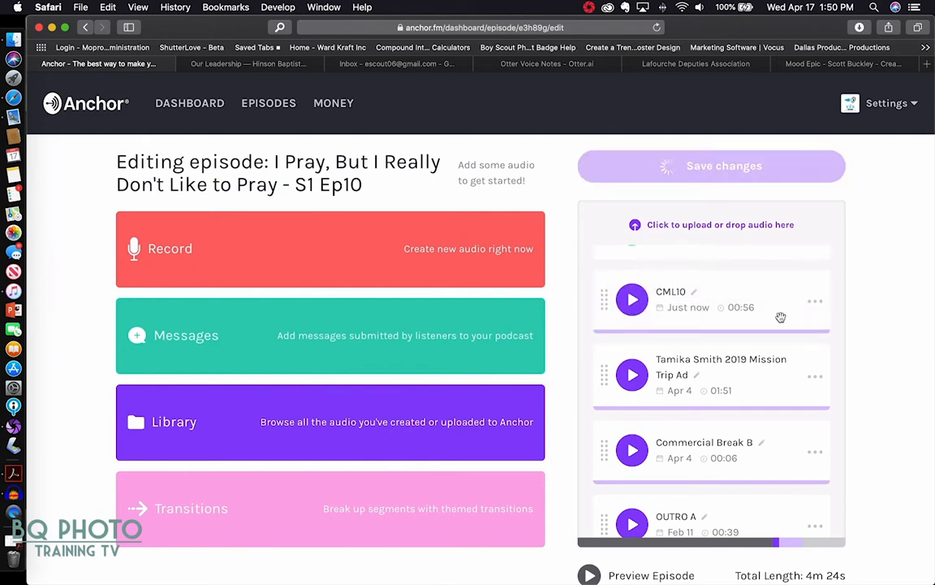
pyautogui.scroll(3, 783, 324)
pyautogui.scroll(2, 785, 430)
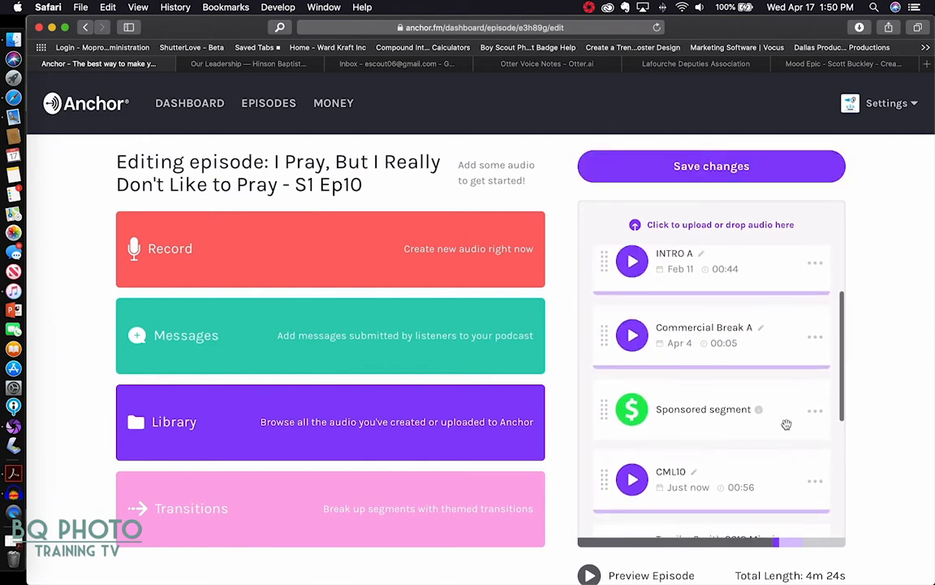
pyautogui.moveTo(795, 478); pyautogui.dragTo(787, 328)
pyautogui.scroll(2, 788, 333)
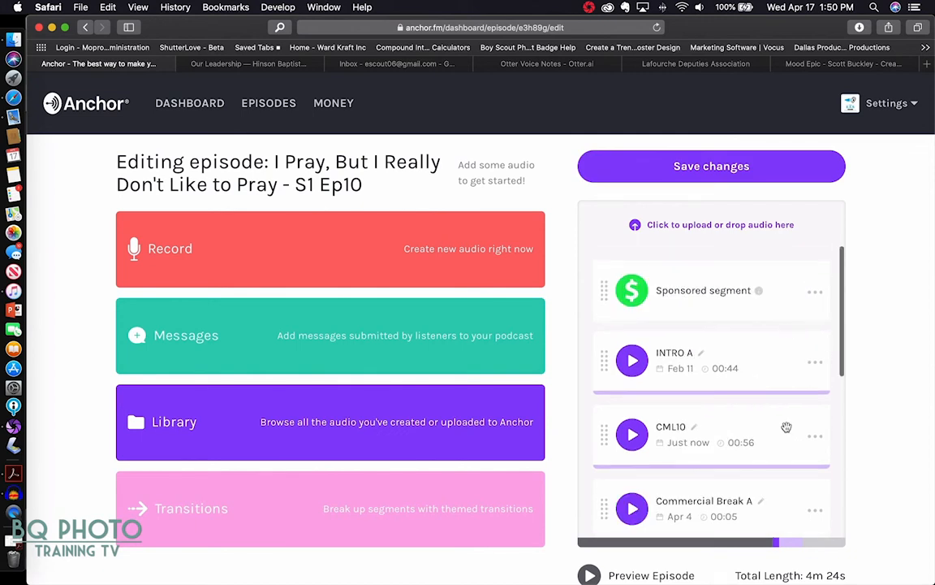
pyautogui.moveTo(781, 436); pyautogui.dragTo(775, 296)
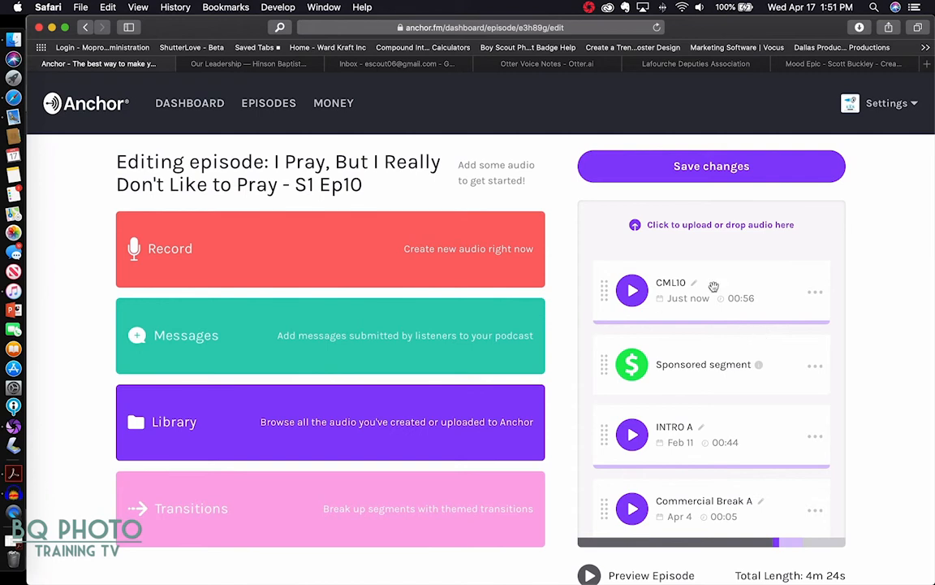
# Upload both EP10 - I Pray But I Really Don't Like To Pray recordings (1 of 2 and 2 of 2) from the 06-Mixed Recordings folder
pyautogui.scroll(-1, 678, 329)
pyautogui.scroll(-3, 678, 328)
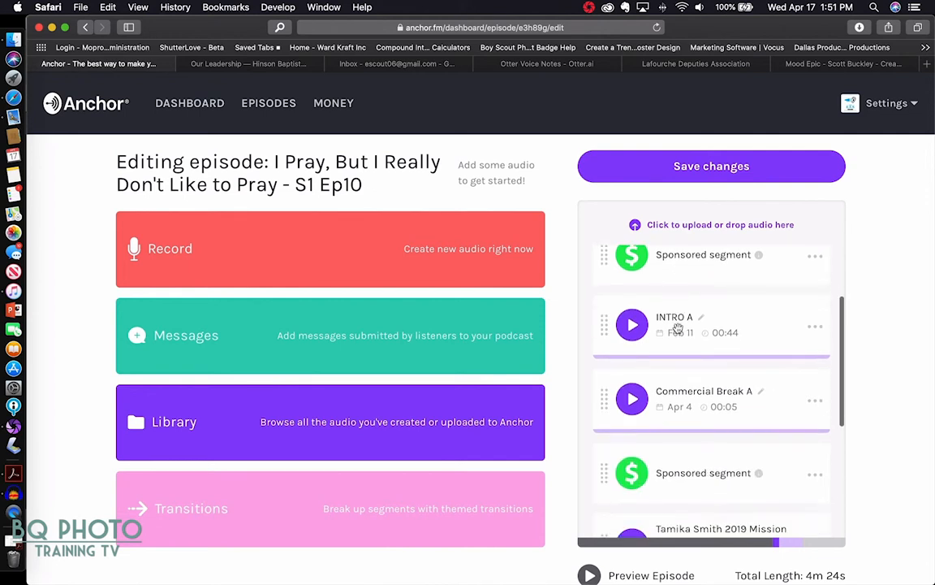
pyautogui.scroll(5, 674, 257)
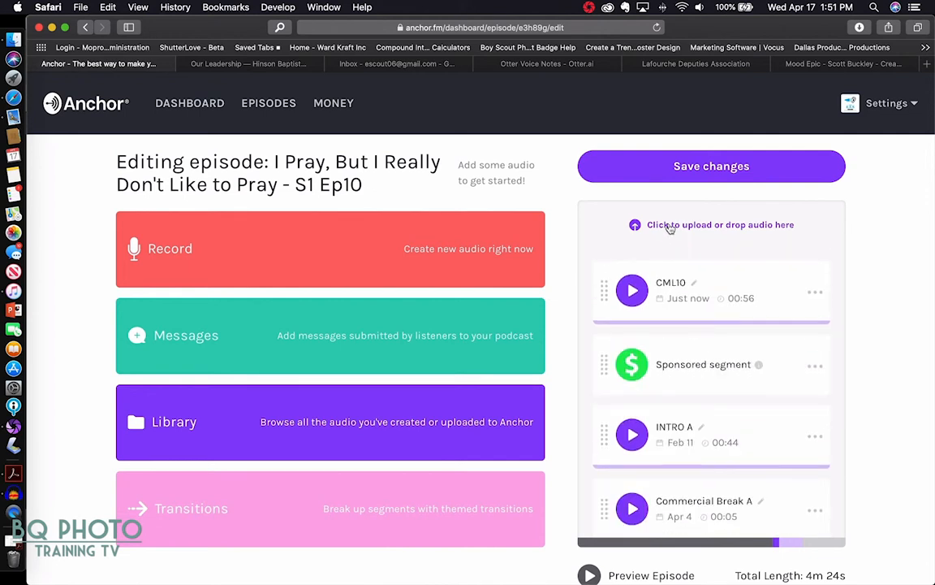
pyautogui.click(670, 227)
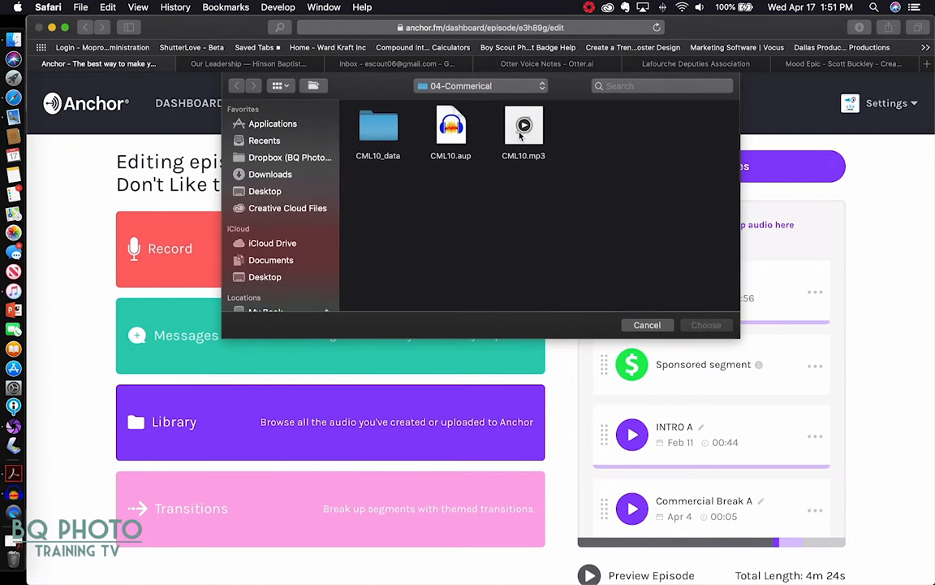
pyautogui.click(445, 88)
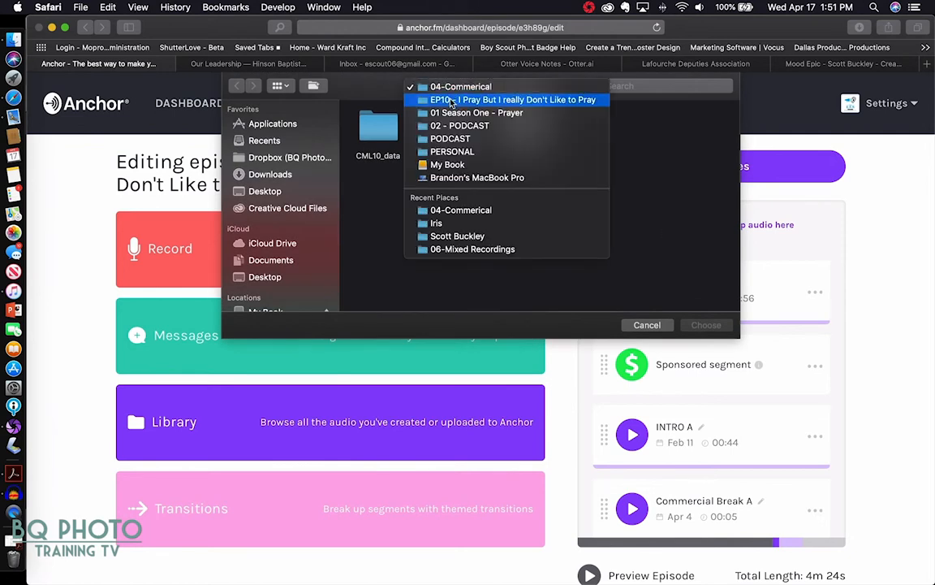
pyautogui.click(439, 99)
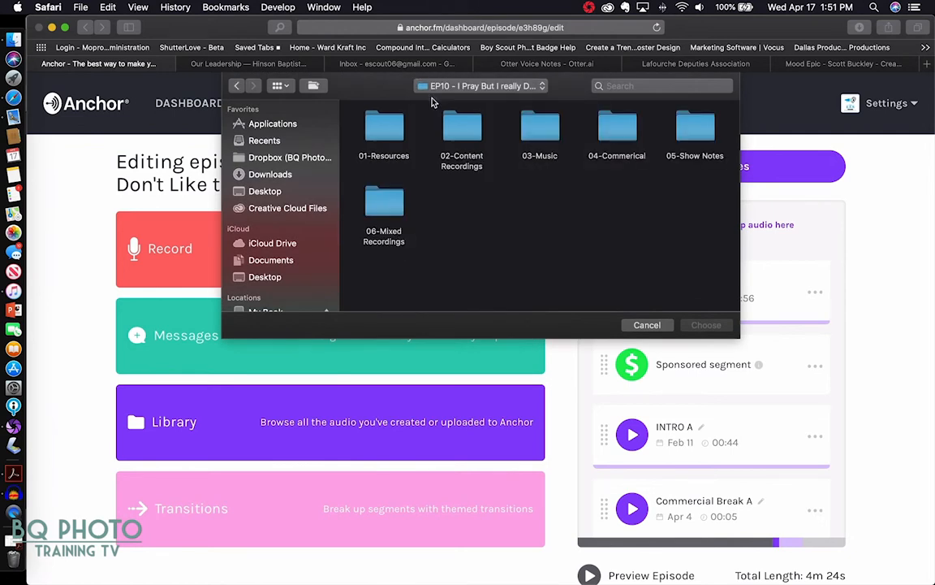
pyautogui.doubleClick(384, 206)
pyautogui.moveTo(376, 147)
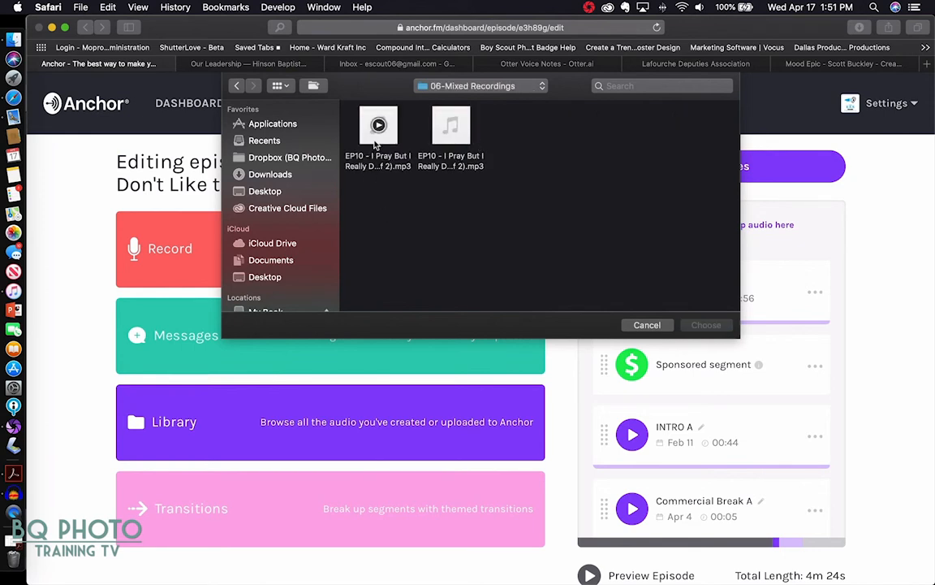
pyautogui.click(376, 145)
pyautogui.keyDown('shift'); pyautogui.click(451, 134); pyautogui.keyUp('shift')
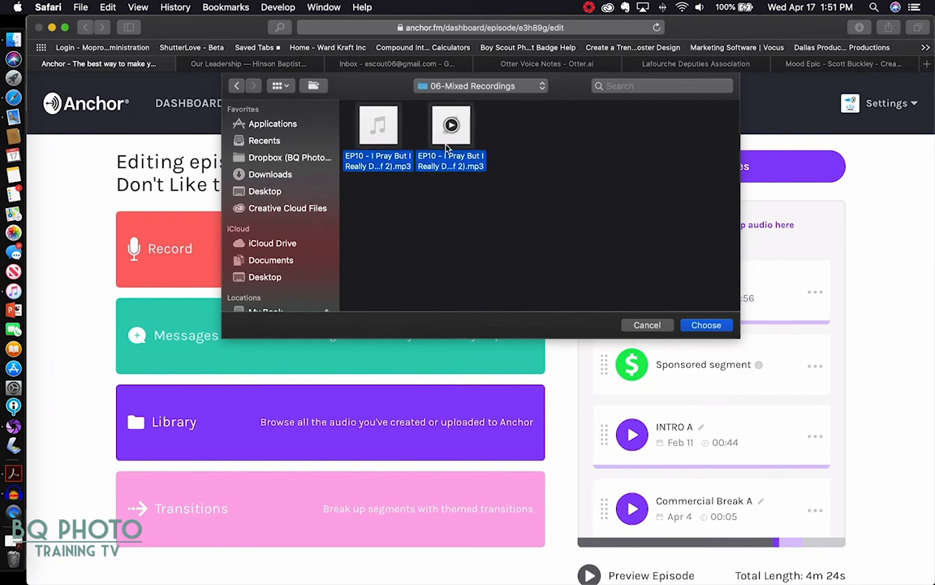
pyautogui.click(704, 325)
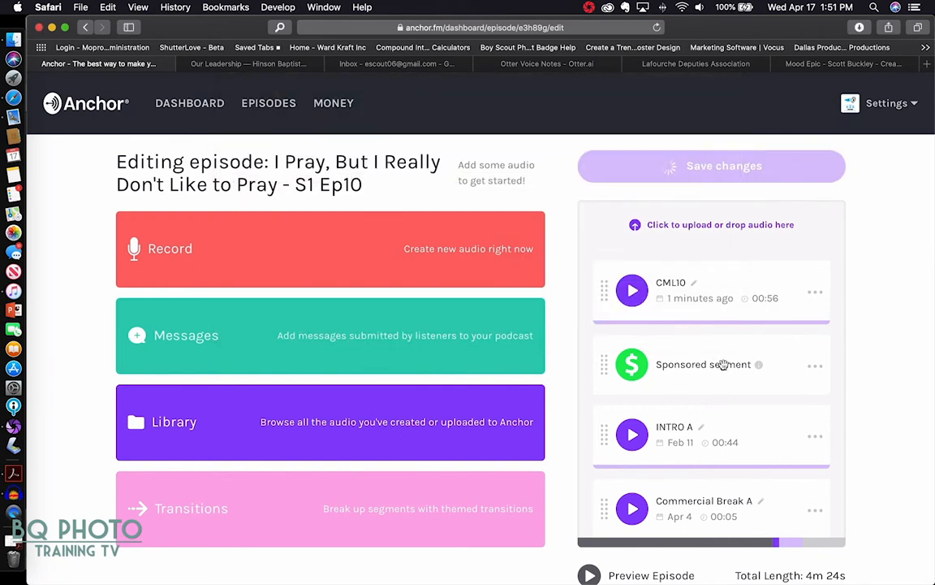
# Move the EP10 (1 of 2) segment between INTRO A and Commercial Break A
pyautogui.scroll(-5, 722, 364)
pyautogui.scroll(-6, 723, 364)
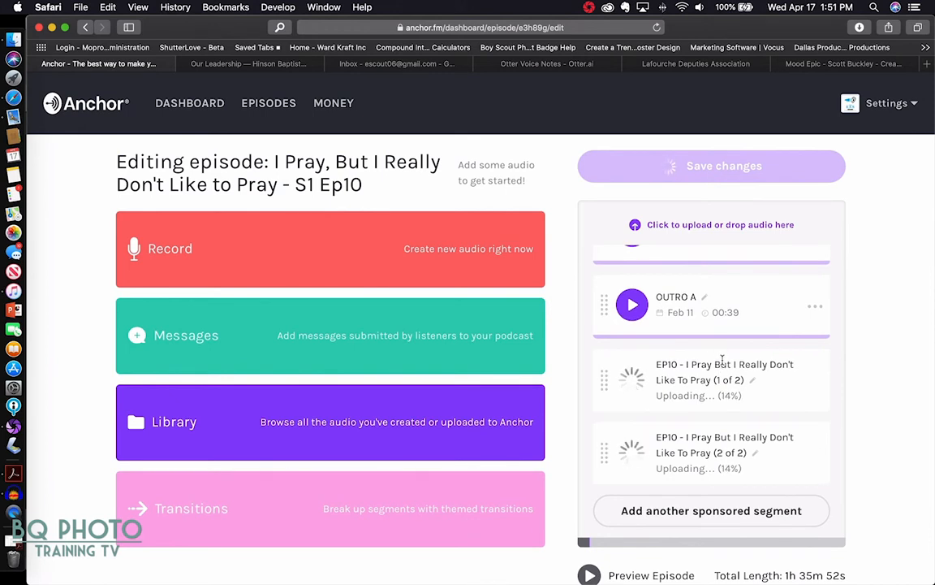
pyautogui.scroll(4, 722, 359)
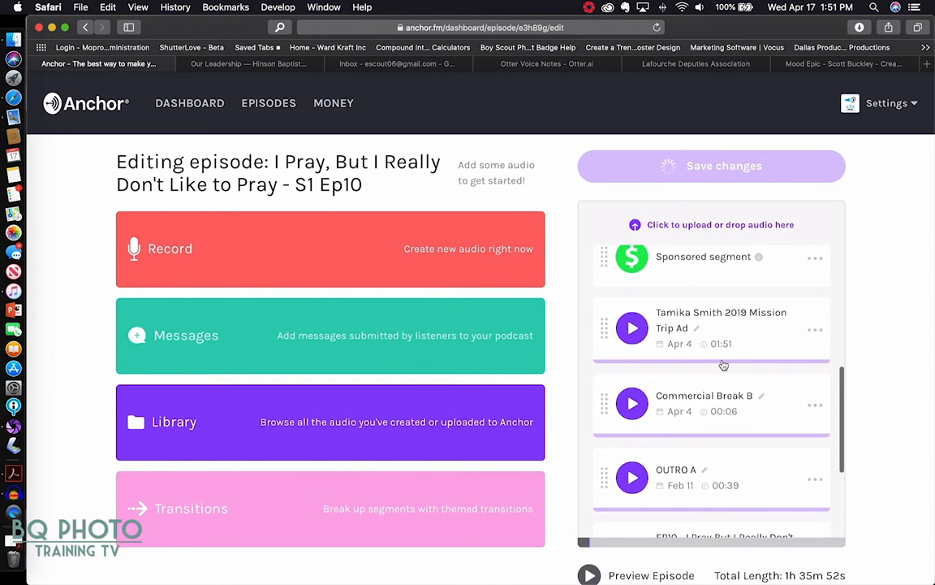
pyautogui.scroll(2, 722, 358)
pyautogui.scroll(2, 722, 358)
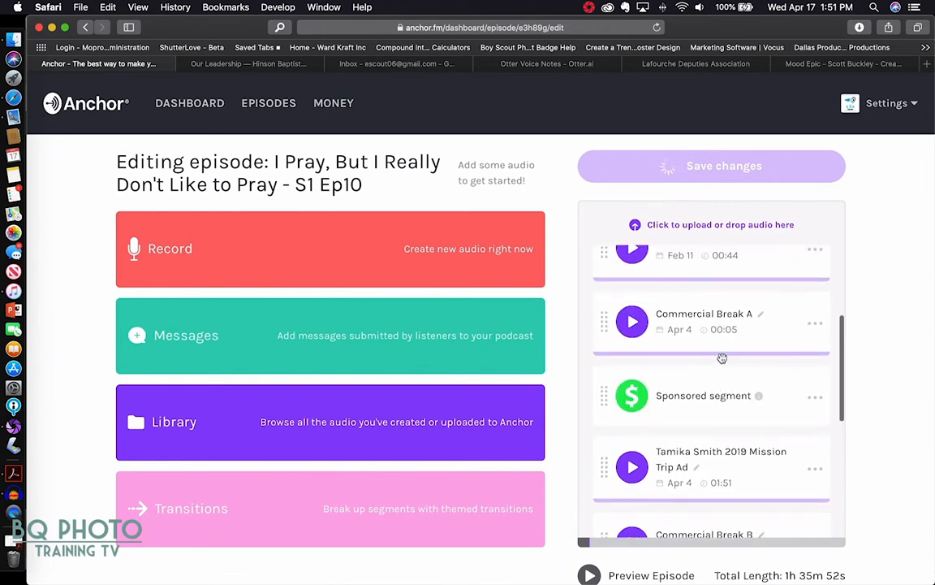
pyautogui.scroll(1, 724, 362)
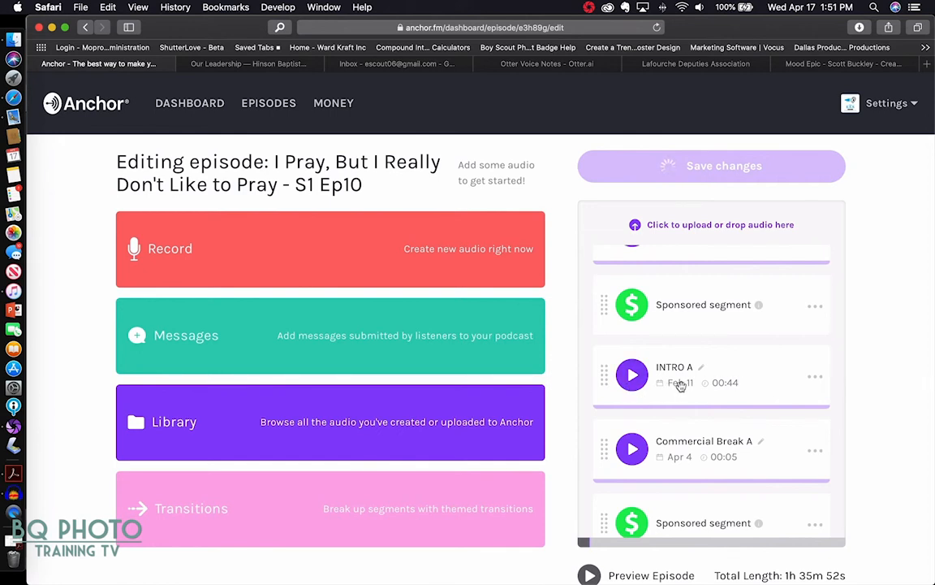
pyautogui.scroll(-2, 733, 386)
pyautogui.scroll(-5, 734, 387)
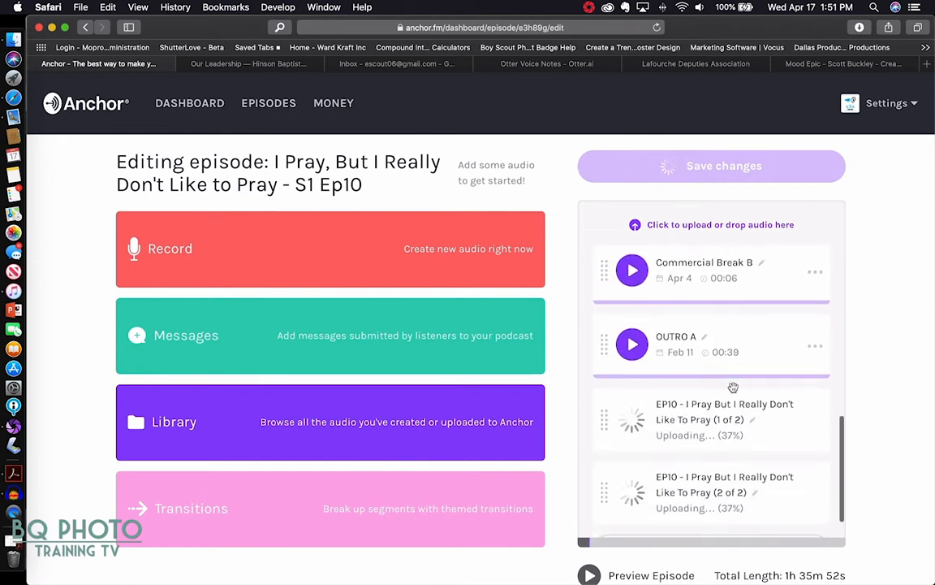
pyautogui.moveTo(763, 406); pyautogui.dragTo(782, 347)
pyautogui.scroll(2, 781, 346)
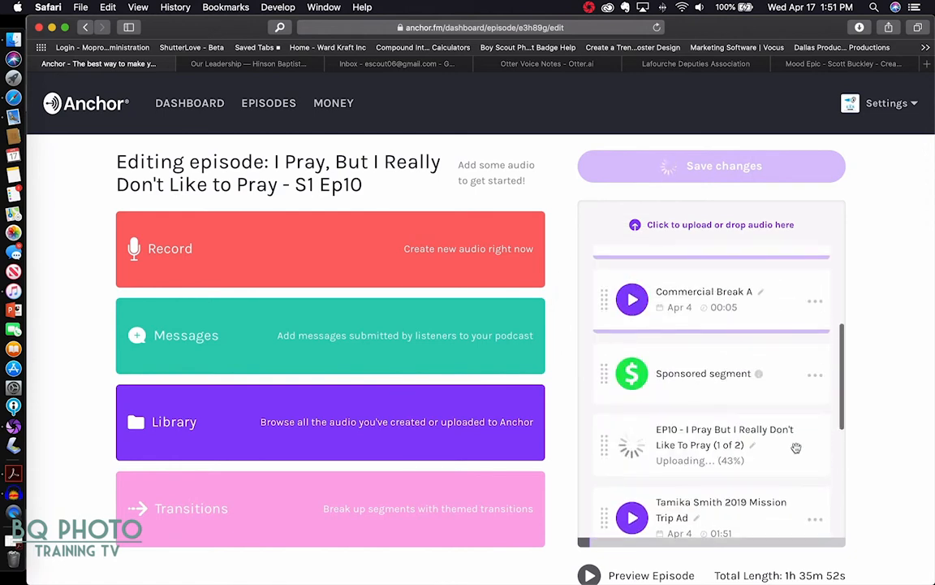
pyautogui.moveTo(794, 447); pyautogui.dragTo(821, 443)
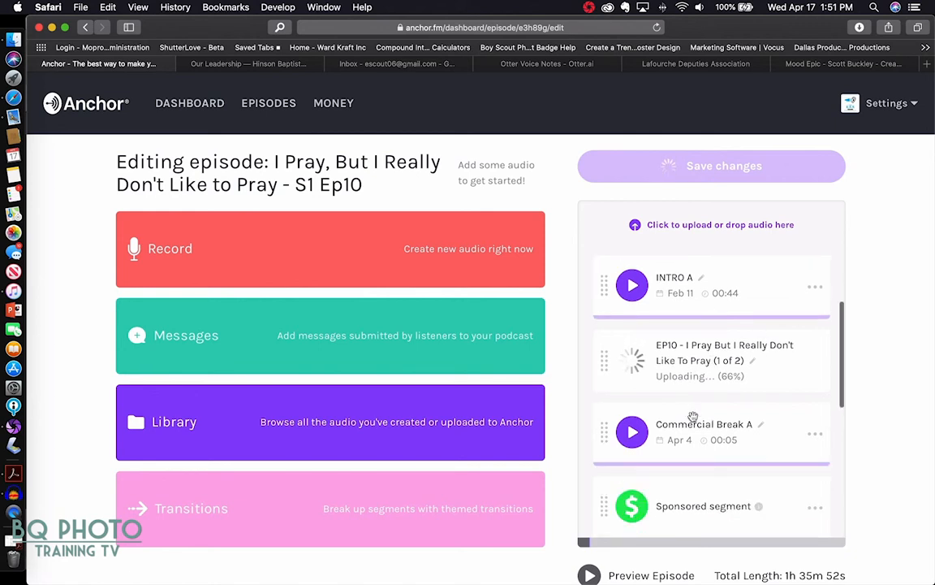
# Move the EP10 (2 of 2) segment between Commercial Break B and OUTRO A
pyautogui.scroll(-2, 695, 418)
pyautogui.scroll(-1, 676, 423)
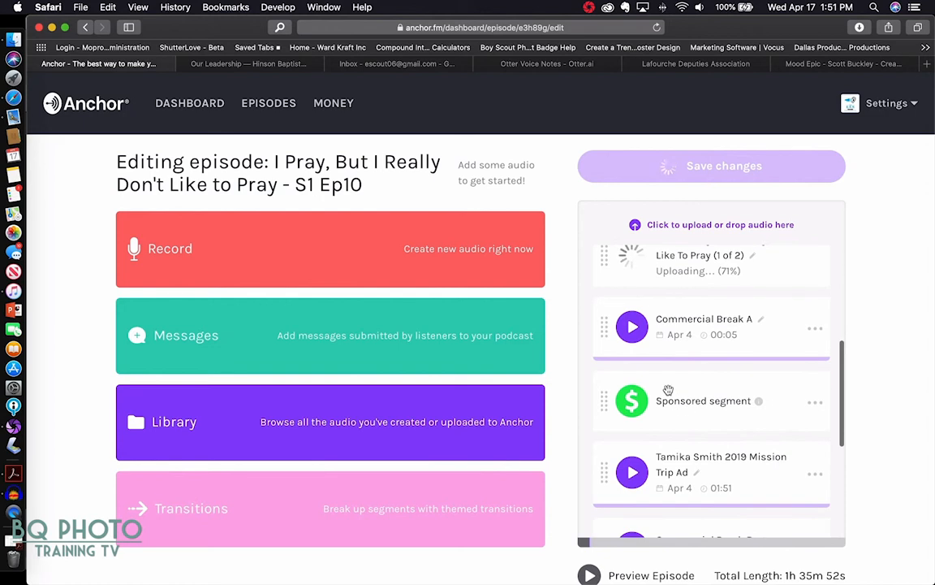
pyautogui.scroll(-2, 666, 397)
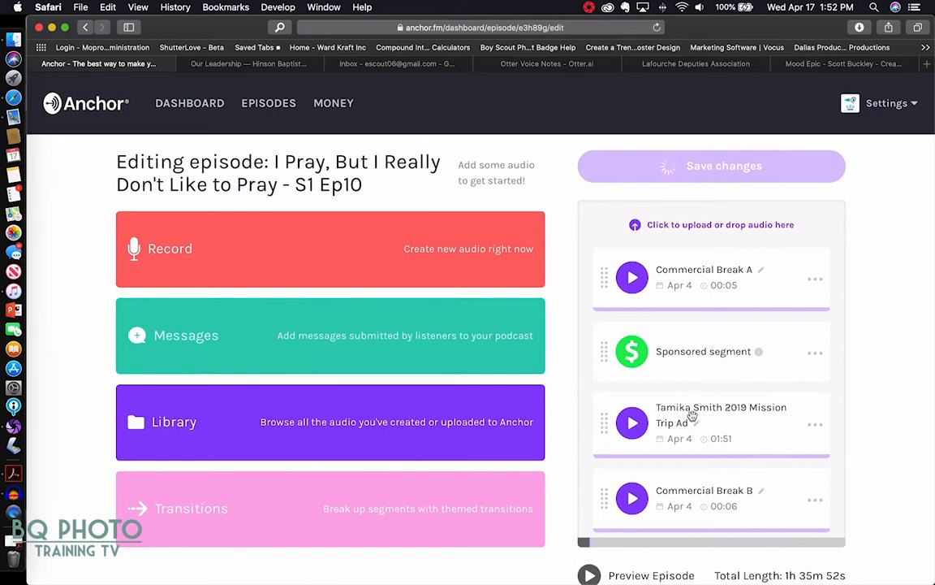
pyautogui.scroll(-2, 695, 426)
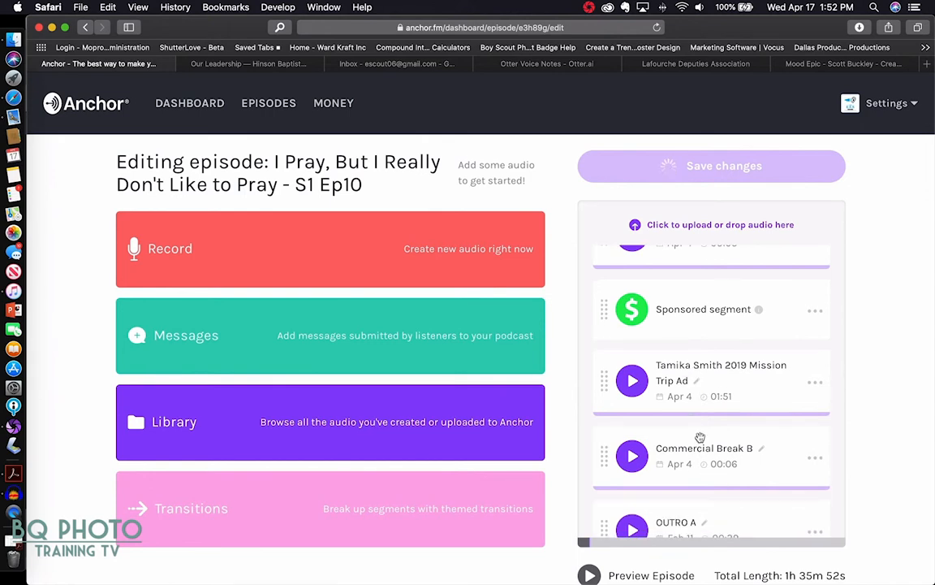
pyautogui.scroll(-3, 700, 439)
pyautogui.scroll(-2, 700, 453)
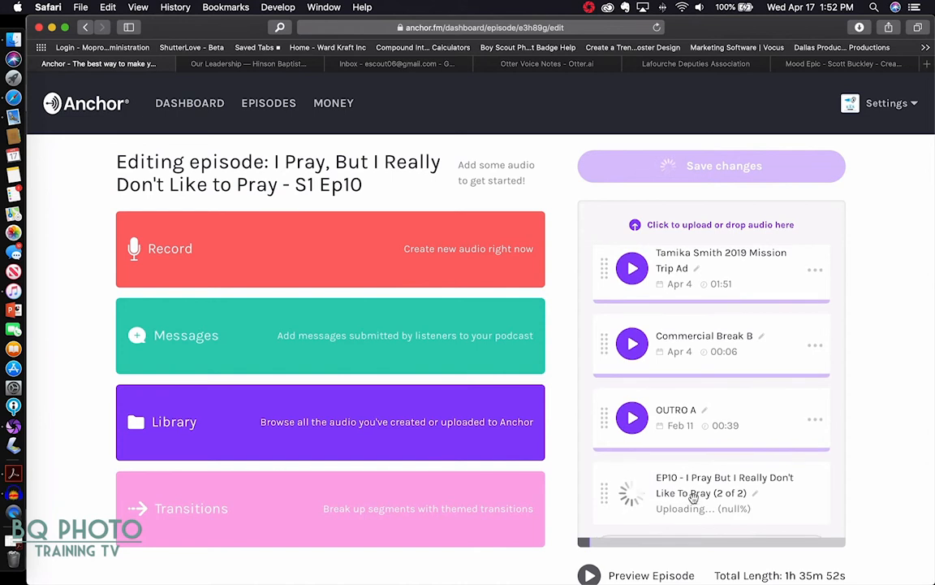
pyautogui.scroll(-2, 708, 502)
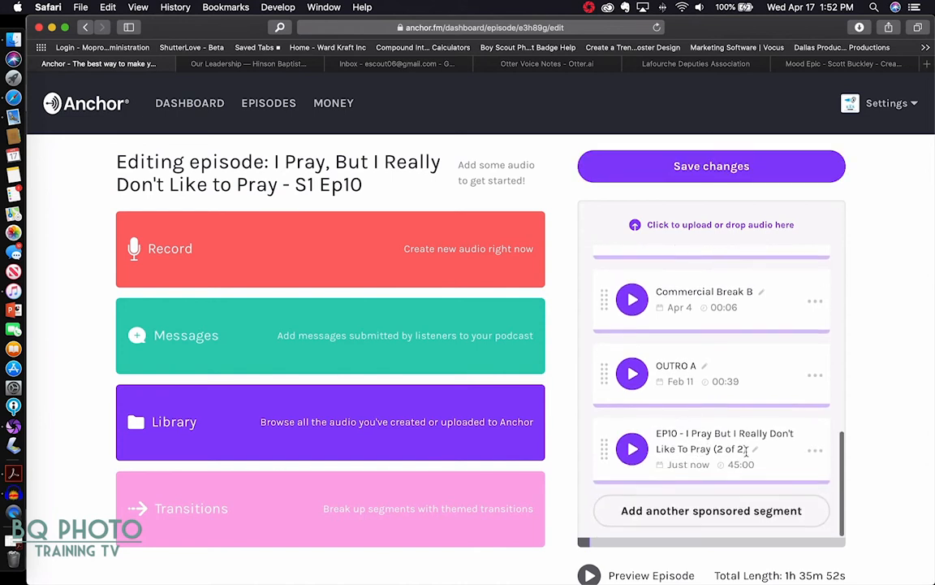
pyautogui.moveTo(746, 450); pyautogui.dragTo(765, 442)
pyautogui.scroll(-2, 764, 421)
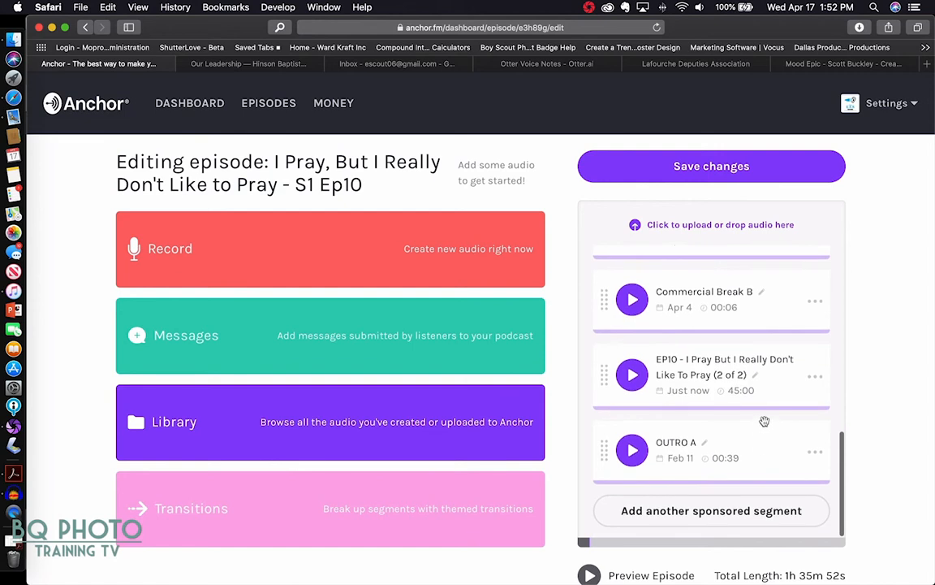
# Review the order of the episode's segments, from CML10 at the start through both commercial breaks to OUTRO A
pyautogui.scroll(6, 764, 418)
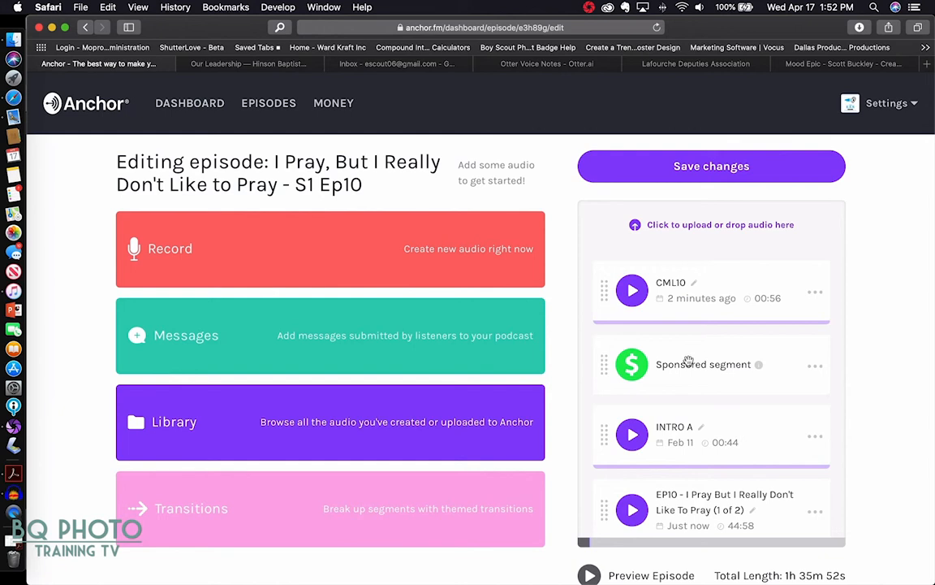
pyautogui.scroll(-1, 689, 362)
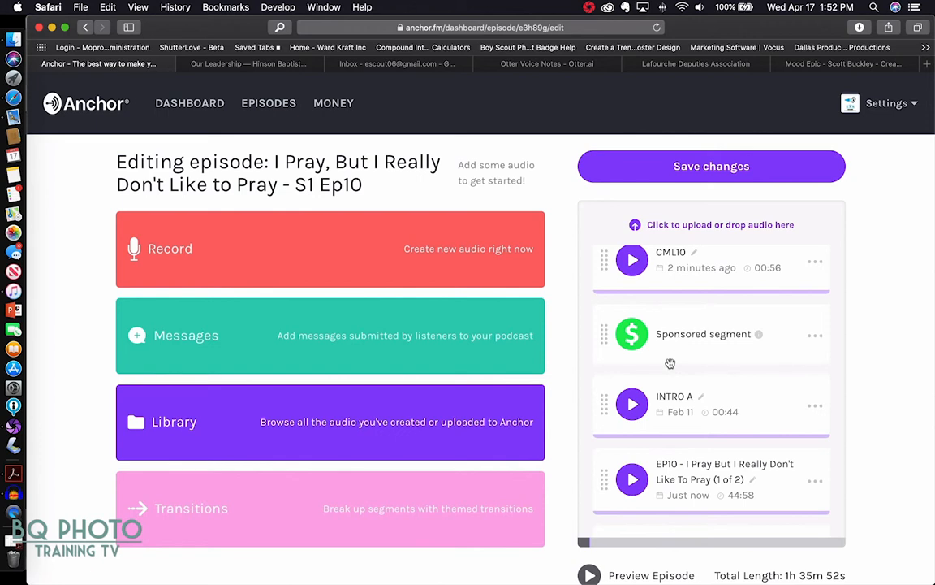
pyautogui.scroll(-1, 674, 365)
pyautogui.scroll(-1, 674, 375)
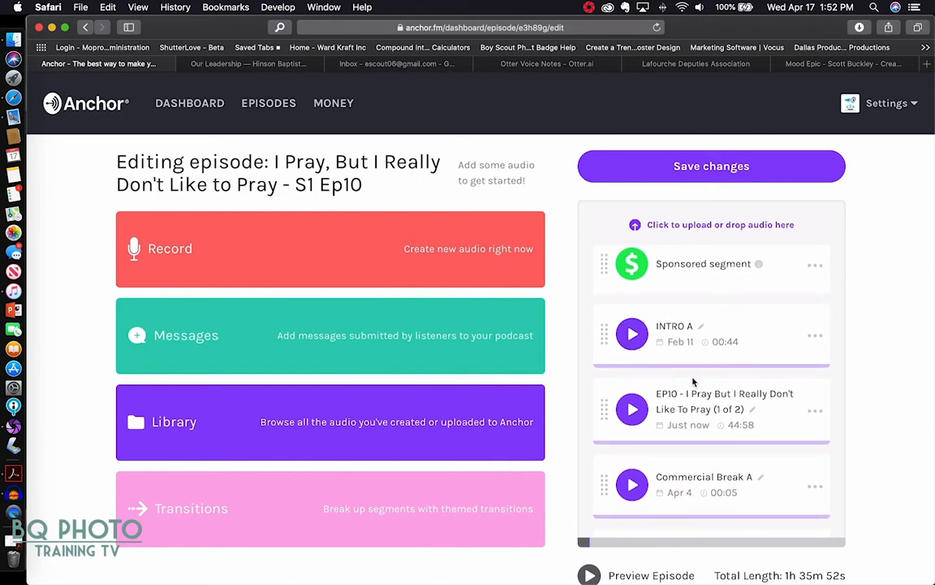
pyautogui.scroll(-2, 687, 387)
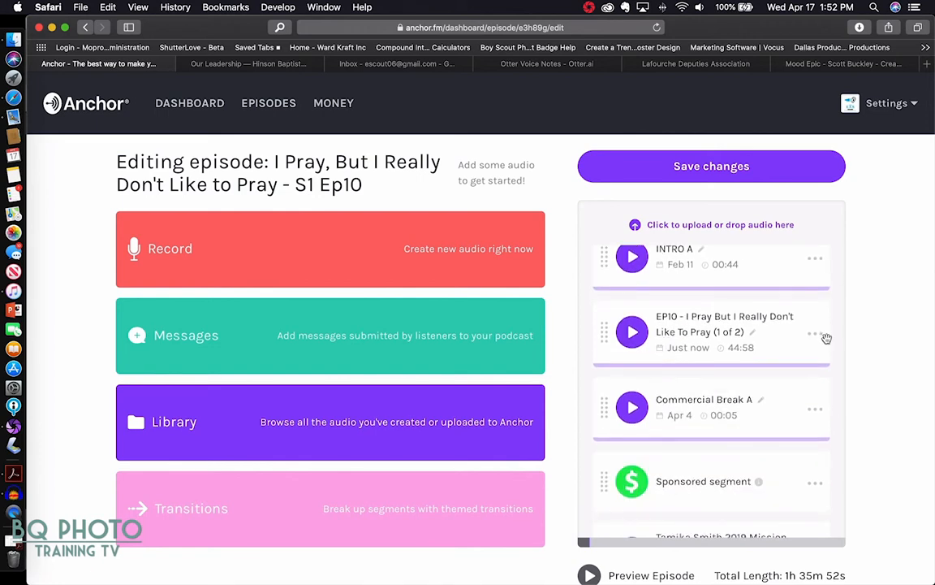
pyautogui.scroll(-2, 771, 358)
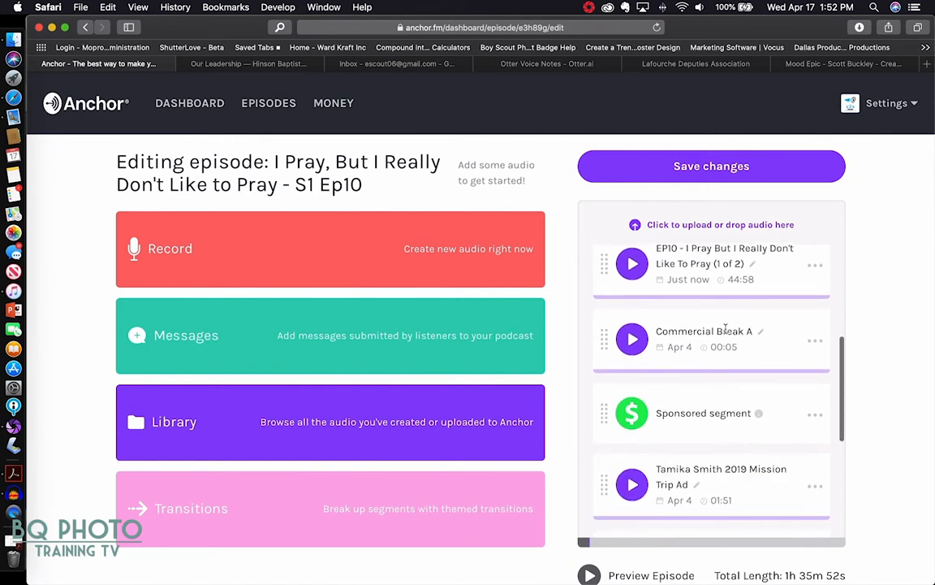
pyautogui.scroll(-2, 720, 327)
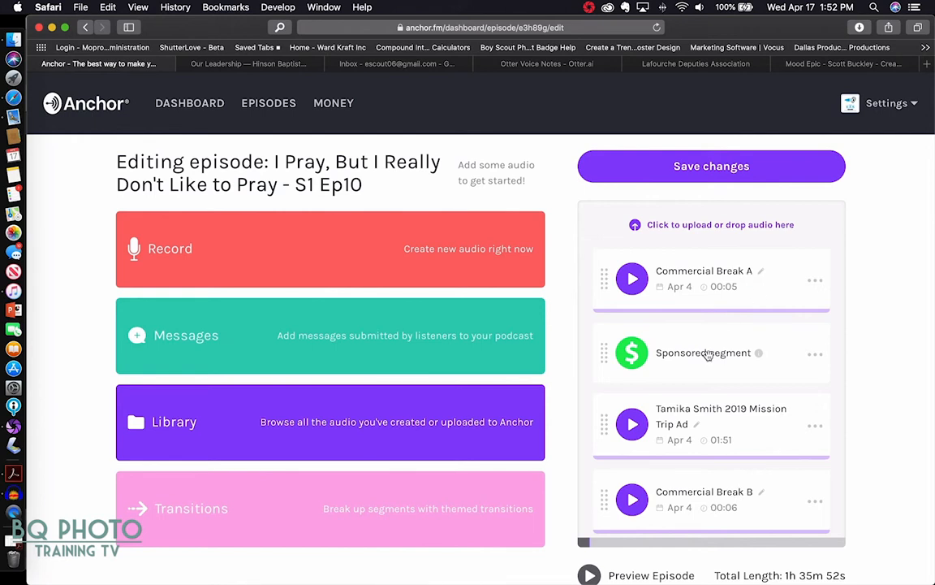
pyautogui.scroll(-1, 708, 356)
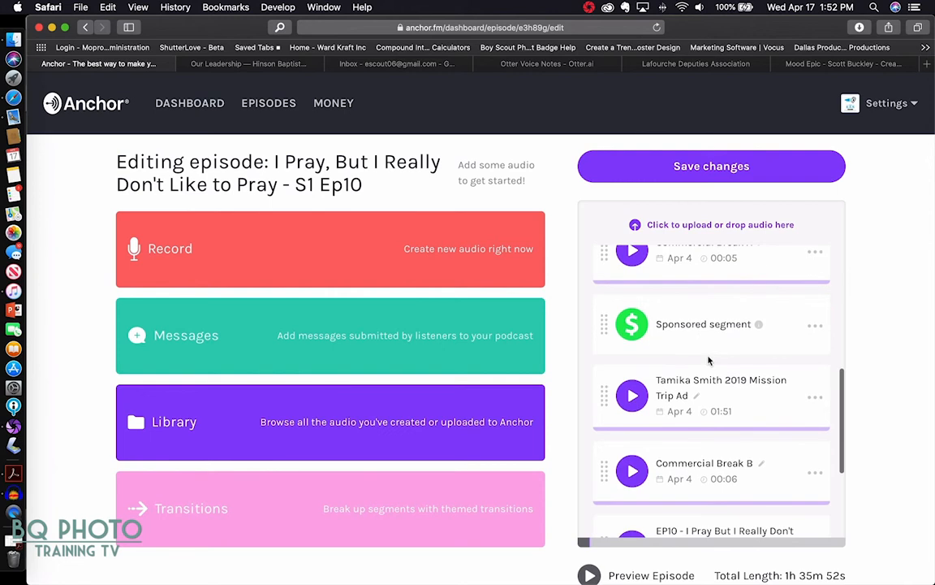
pyautogui.scroll(-1, 708, 360)
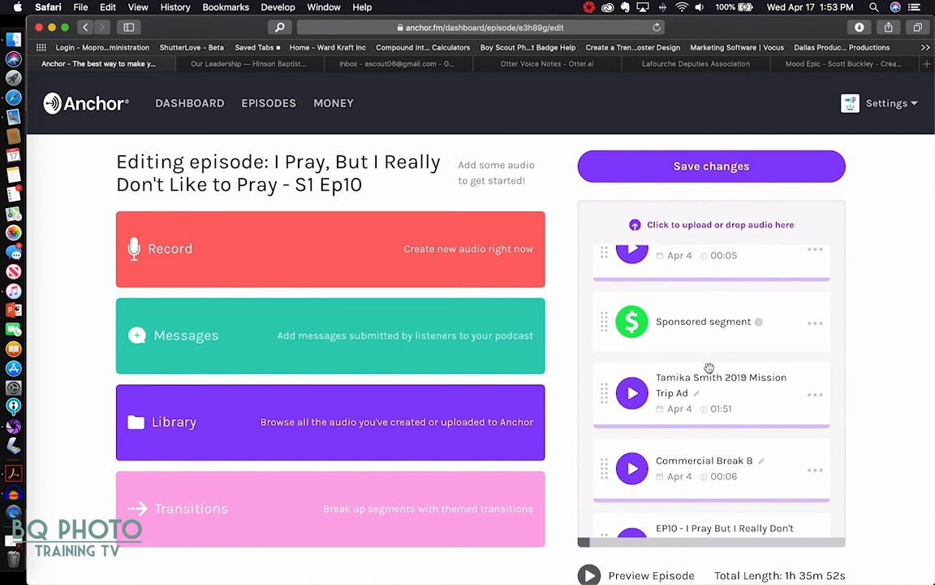
pyautogui.scroll(2, 710, 358)
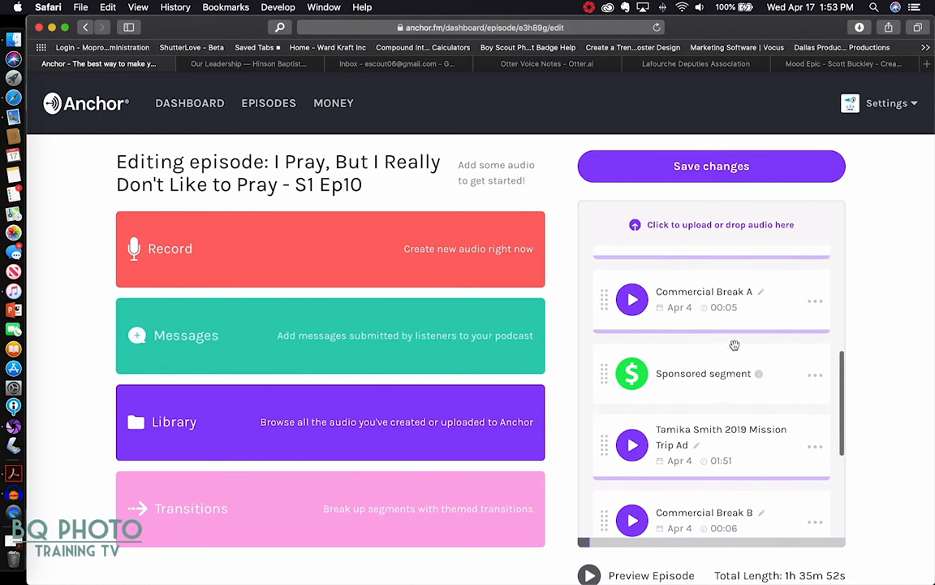
pyautogui.scroll(-3, 710, 339)
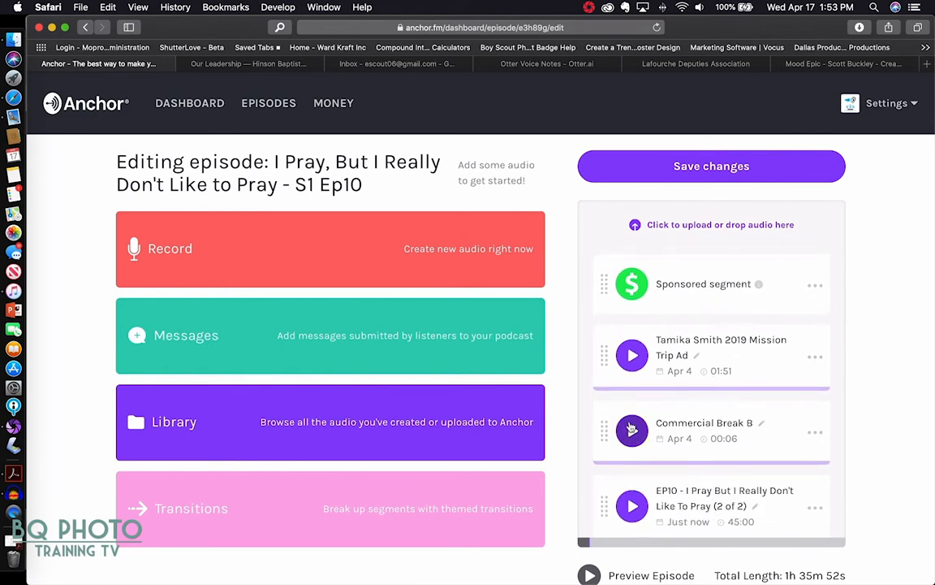
pyautogui.scroll(-3, 743, 417)
pyautogui.scroll(-1, 744, 417)
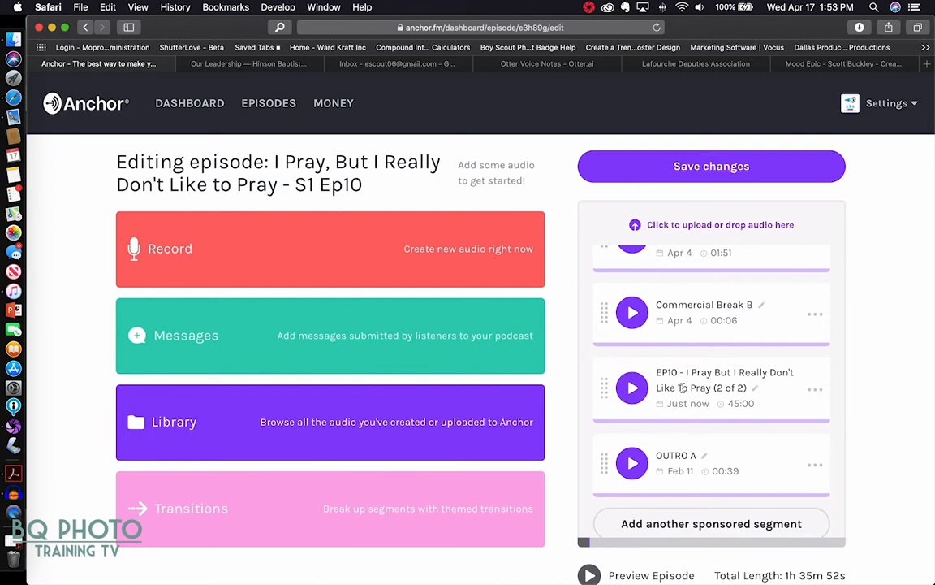
pyautogui.scroll(-1, 702, 410)
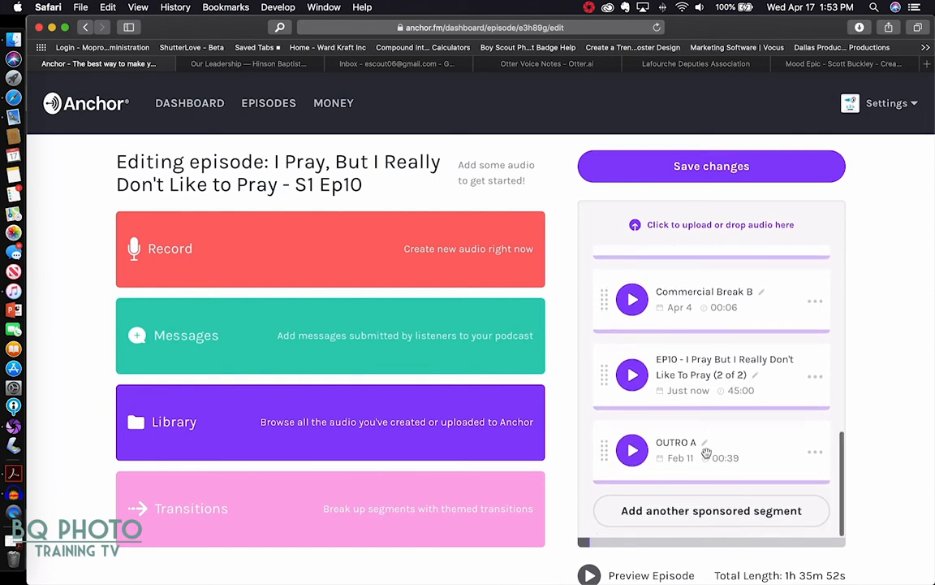
pyautogui.scroll(2, 714, 394)
pyautogui.scroll(-2, 716, 379)
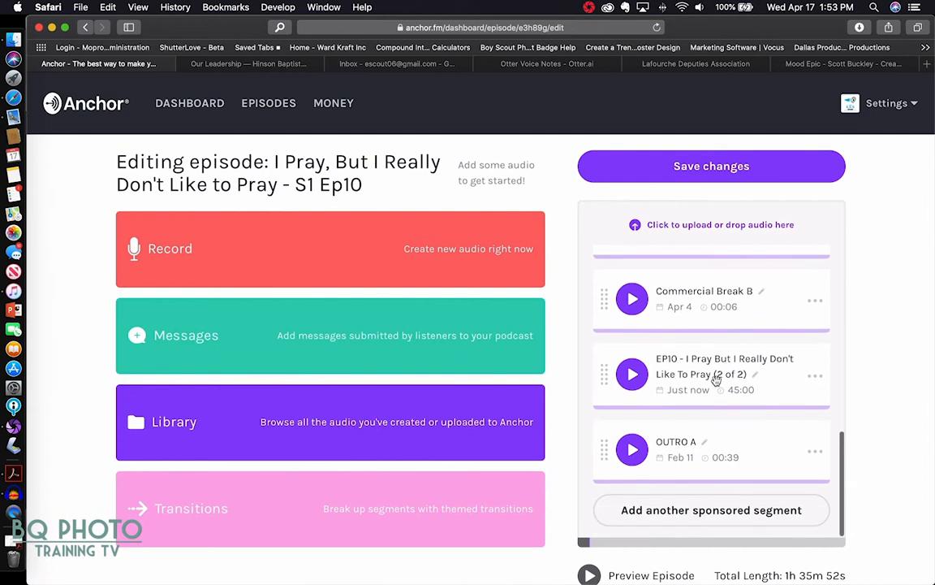
# Add another sponsored segment to the episode and delete the extra one directly above INTRO A
pyautogui.click(700, 511)
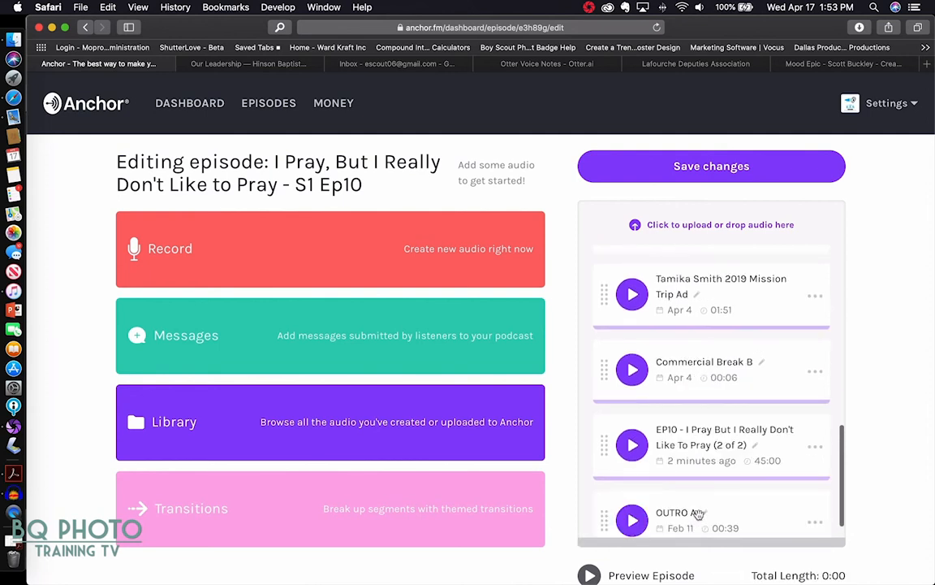
pyautogui.scroll(3, 697, 487)
pyautogui.scroll(5, 698, 455)
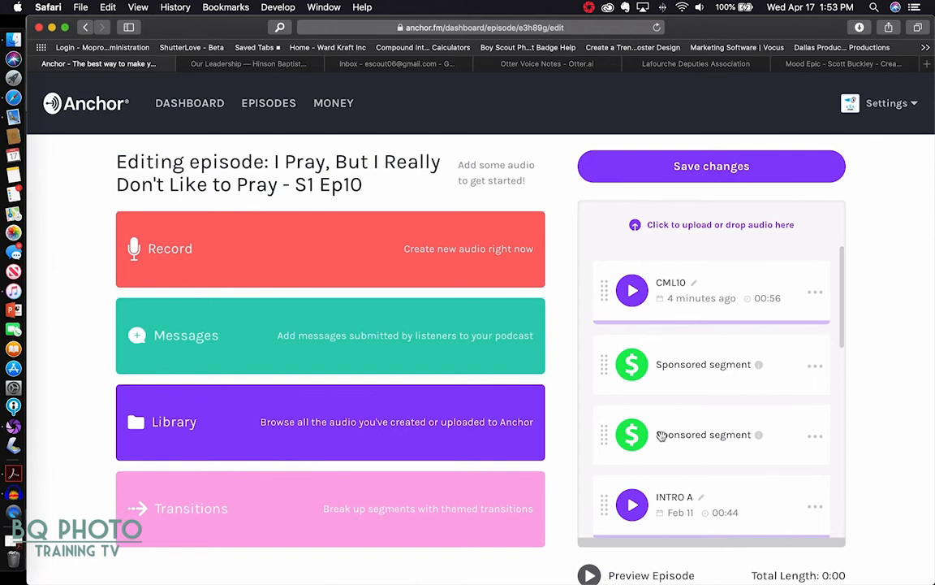
pyautogui.click(815, 436)
pyautogui.click(786, 420)
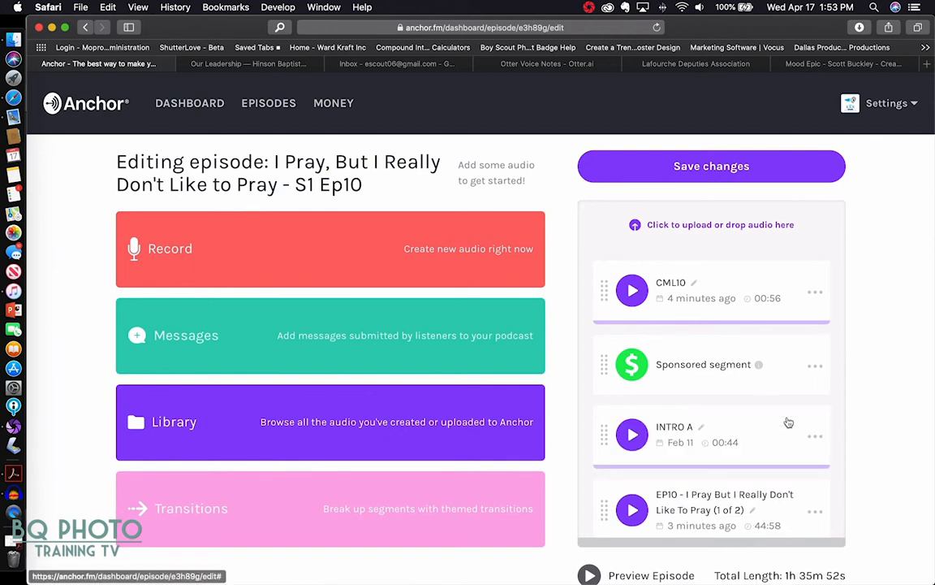
# Check the complete segment list once more from CML10 to OUTRO A, including the placement of the sponsored segments
pyautogui.scroll(-5, 715, 430)
pyautogui.scroll(-3, 685, 441)
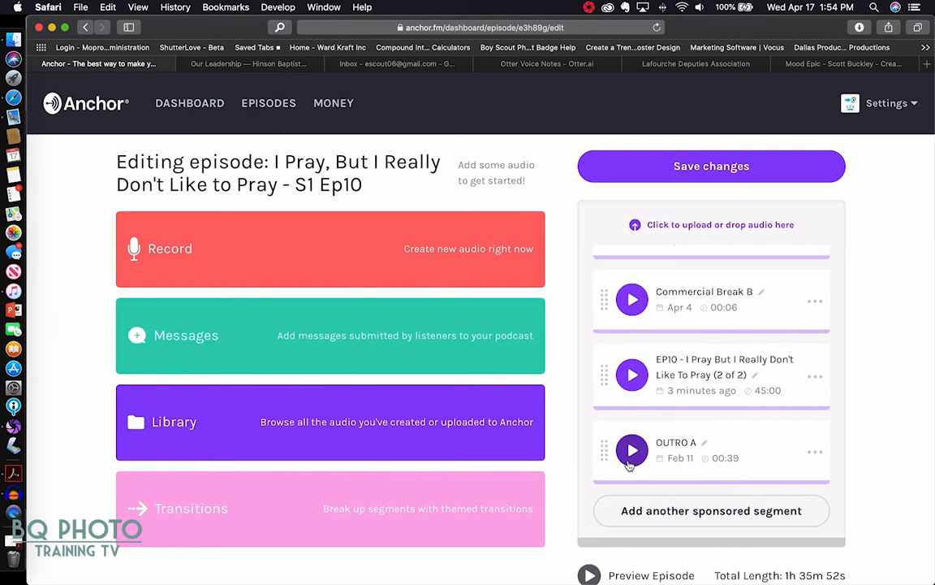
pyautogui.scroll(5, 676, 393)
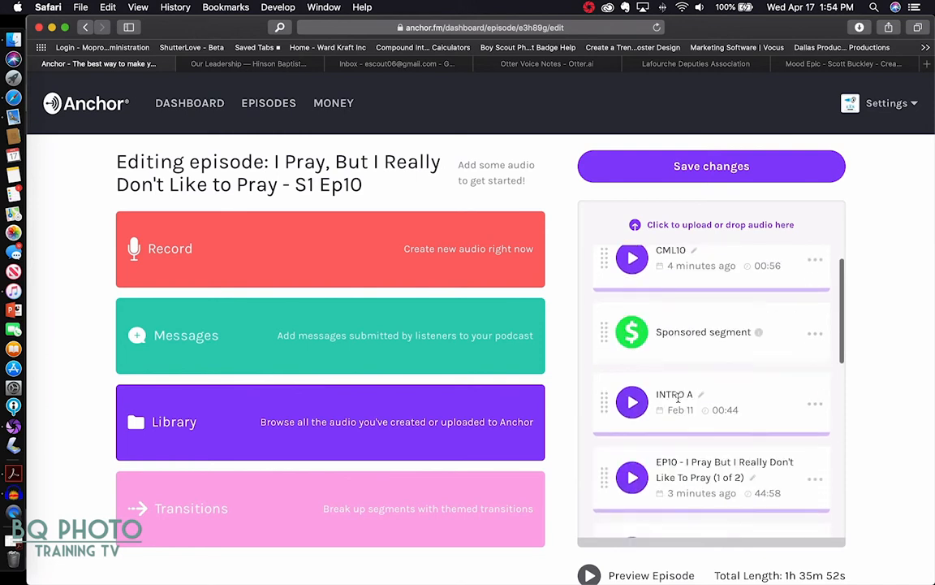
pyautogui.scroll(-10, 678, 401)
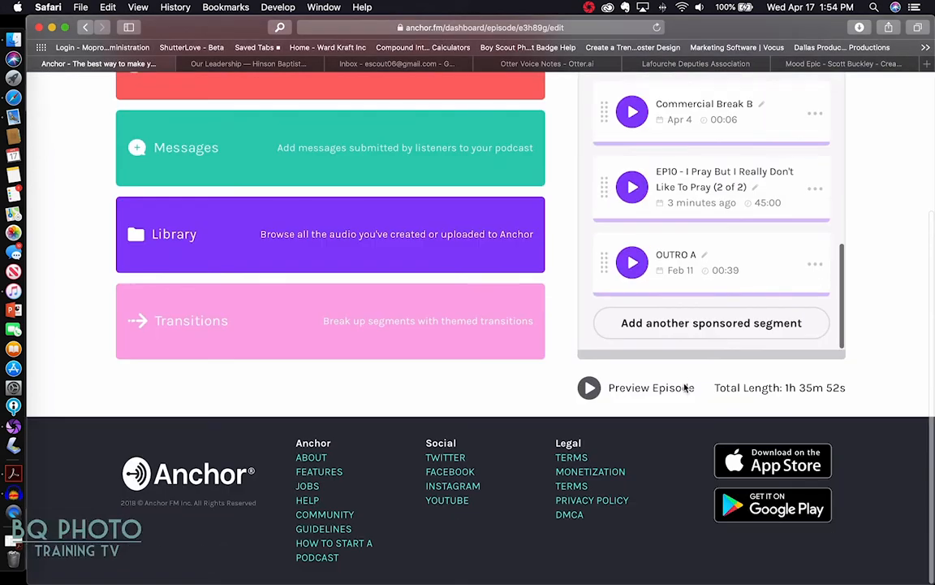
pyautogui.scroll(15, 684, 367)
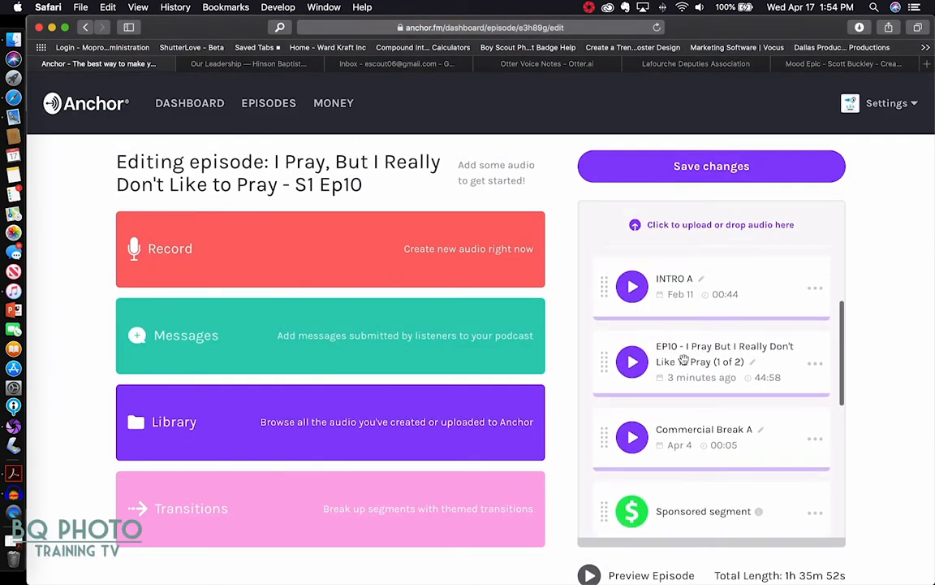
pyautogui.scroll(3, 682, 357)
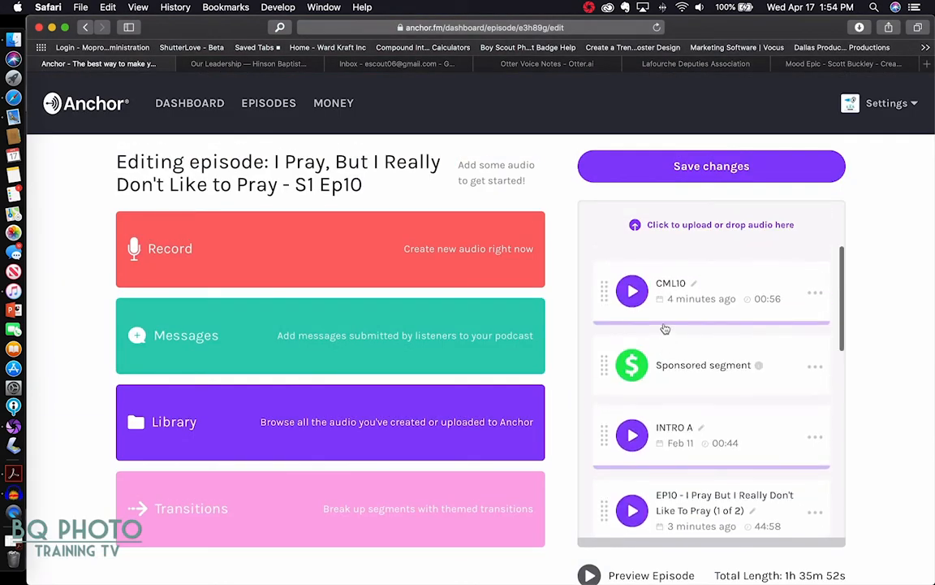
pyautogui.scroll(-2, 654, 309)
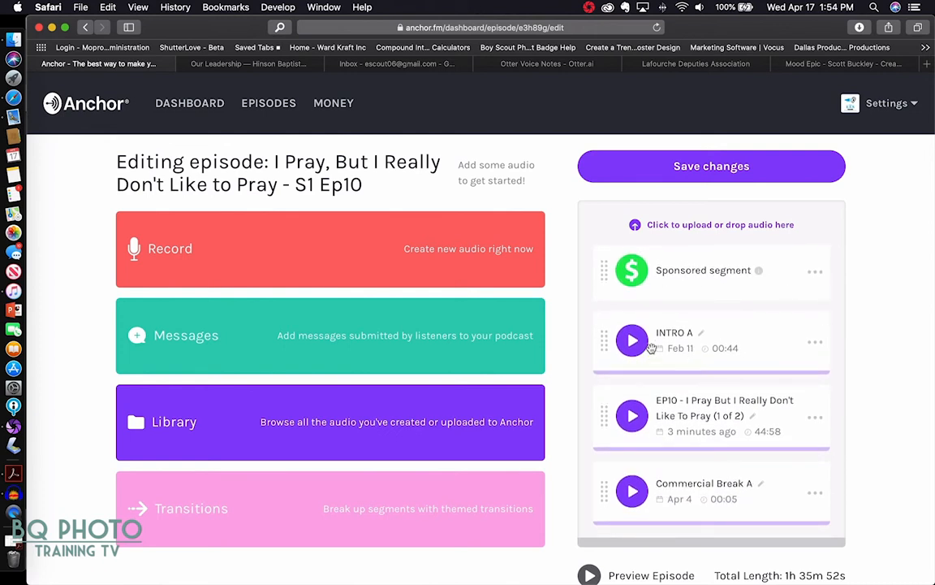
pyautogui.scroll(-3, 690, 382)
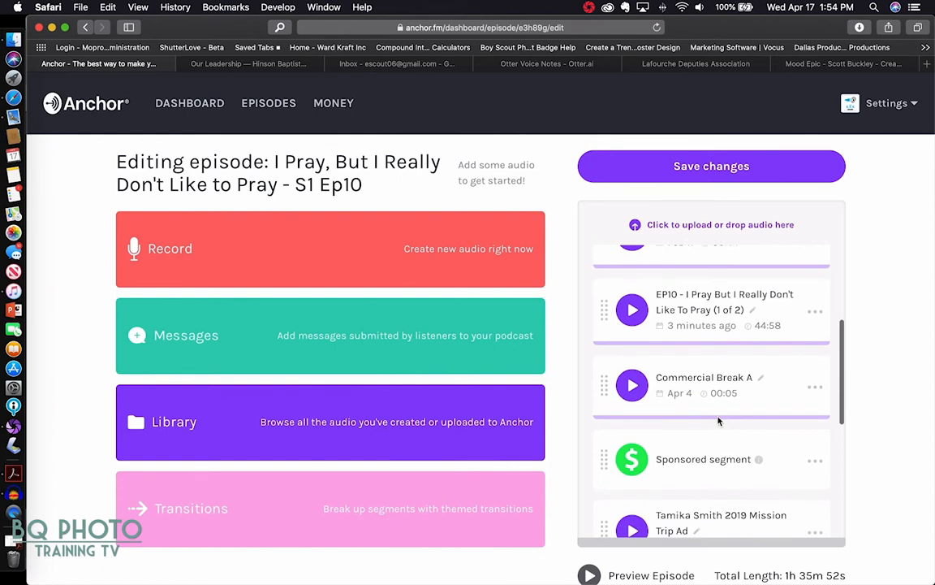
pyautogui.scroll(-1, 682, 395)
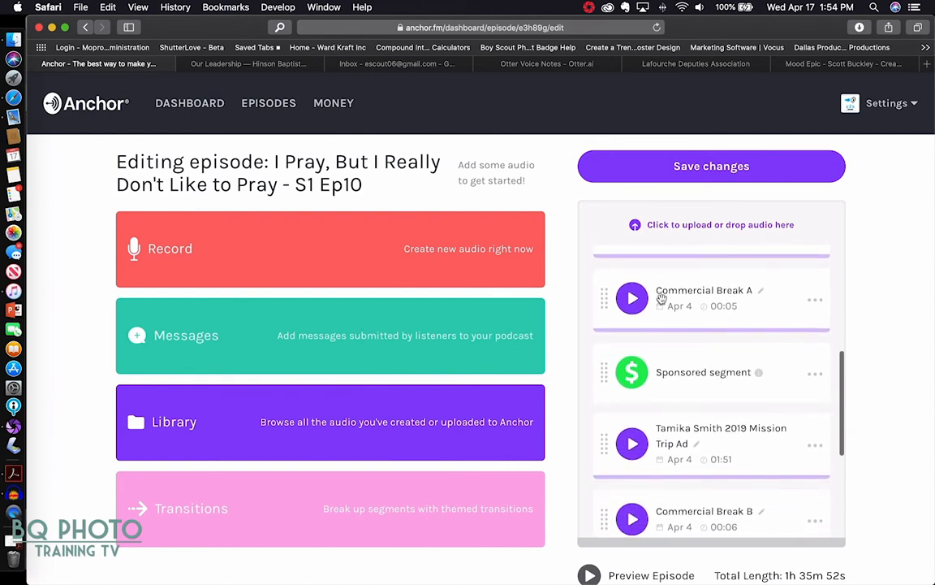
pyautogui.scroll(-2, 708, 344)
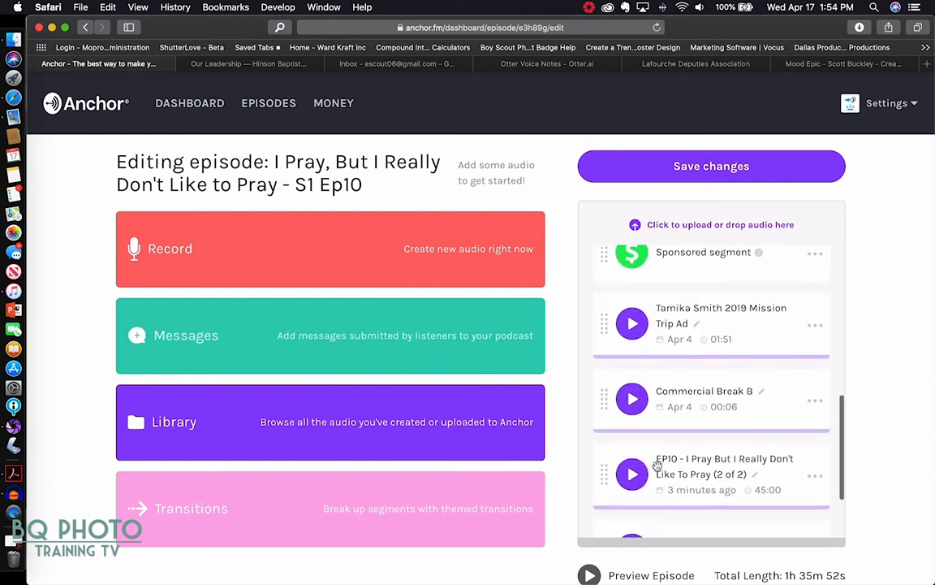
pyautogui.scroll(-2, 714, 469)
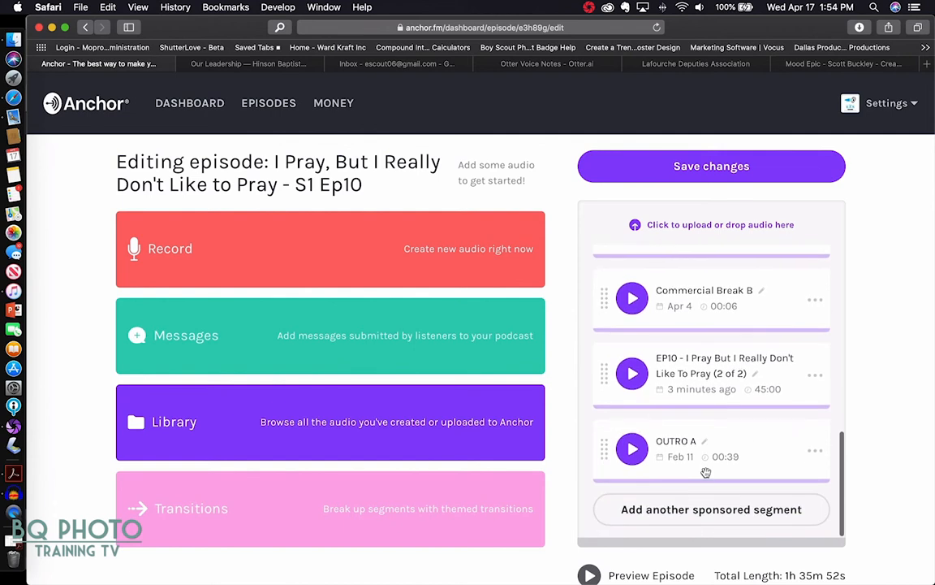
# Save the changes to the S1 Ep10 episode
pyautogui.click(696, 167)
pyautogui.scroll(-3, 686, 194)
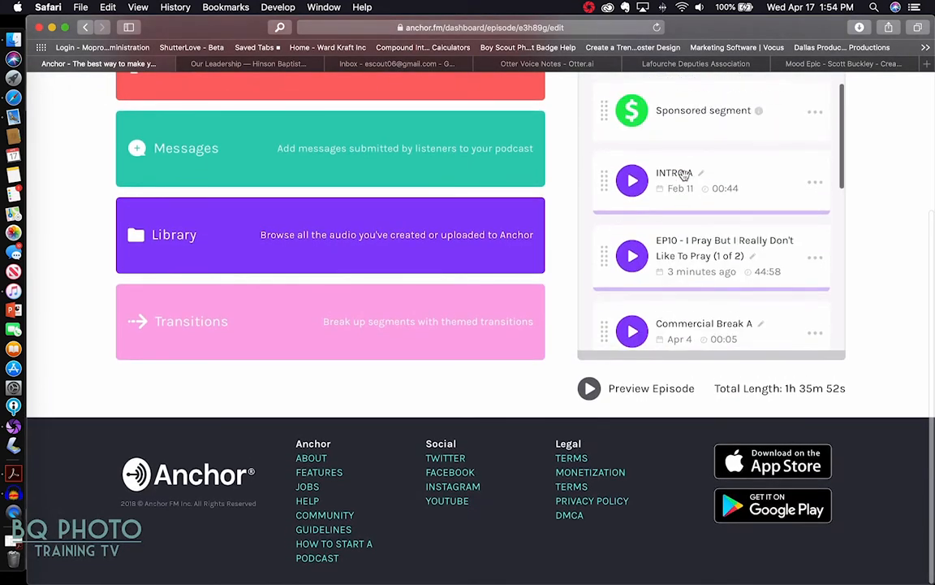
pyautogui.scroll(4, 684, 176)
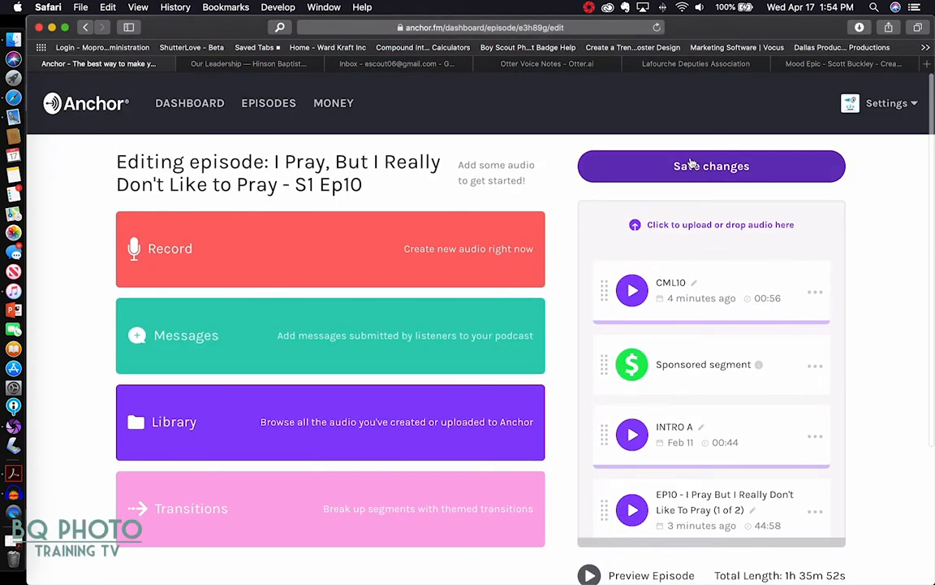
pyautogui.click(690, 166)
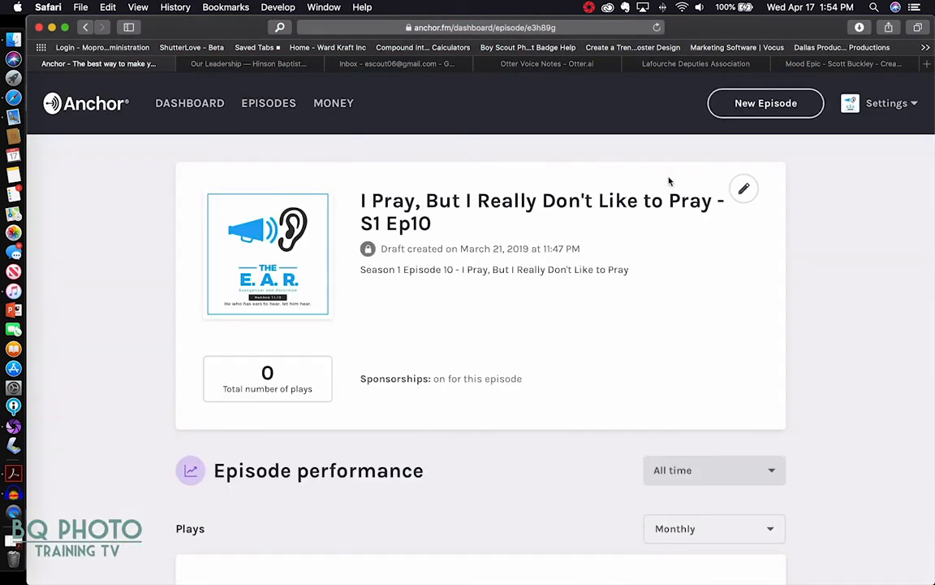
# Review the saved episode's segments on its overview page, from CML10 through the commercial breaks to OUTRO A
pyautogui.scroll(-10, 603, 272)
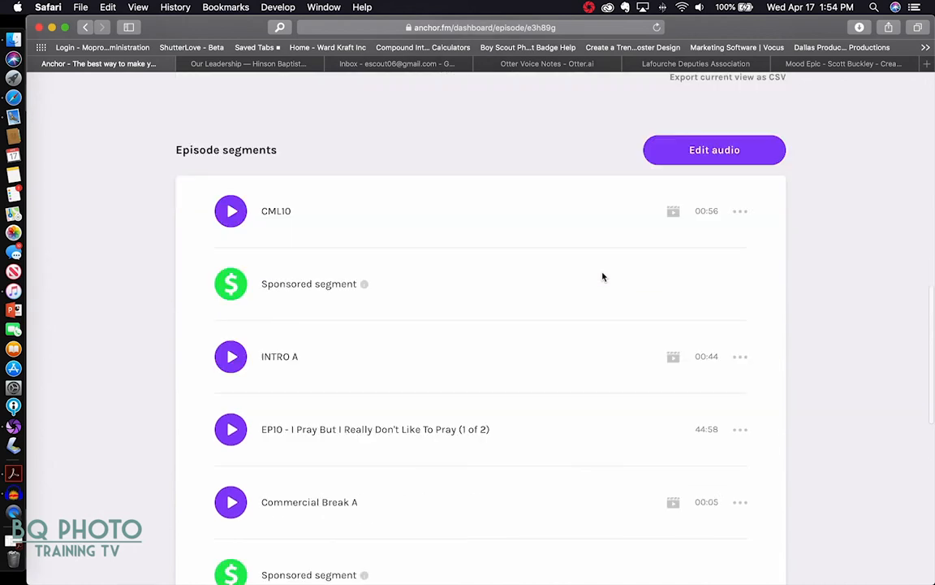
pyautogui.scroll(-4, 602, 277)
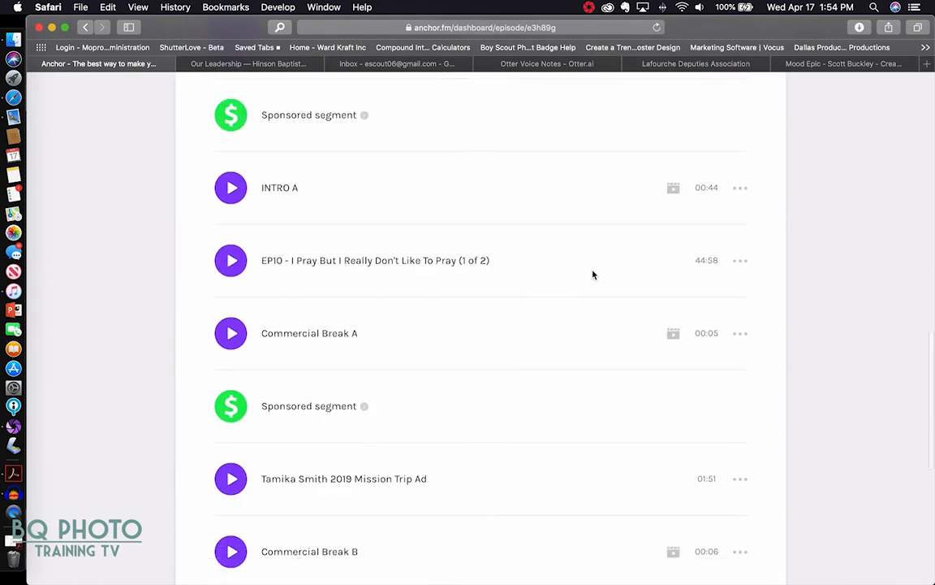
pyautogui.scroll(-10, 592, 275)
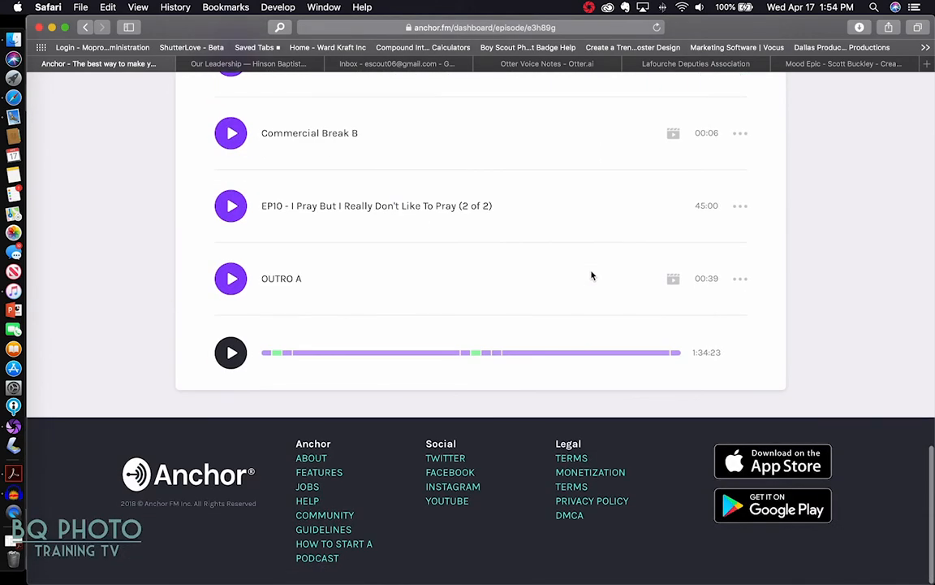
pyautogui.scroll(10, 597, 257)
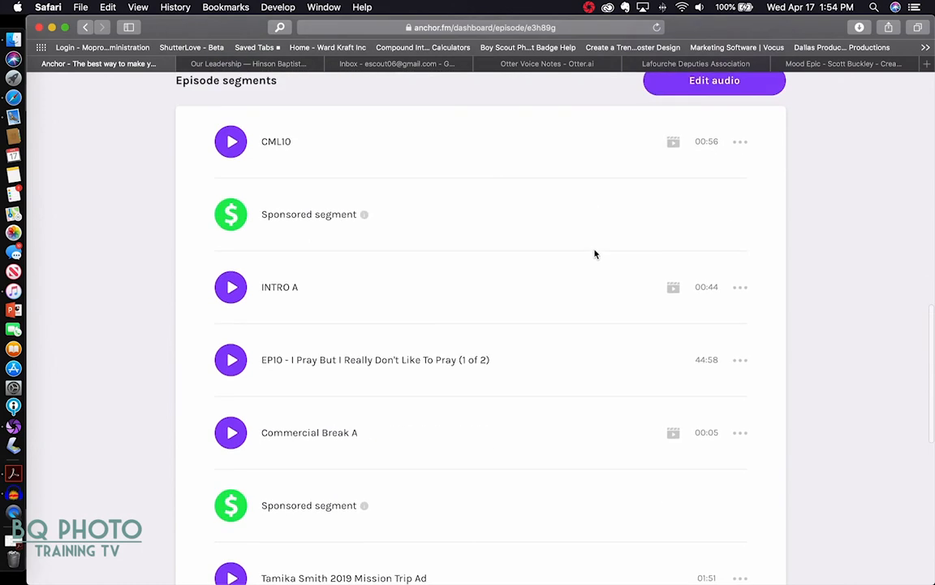
pyautogui.scroll(2, 592, 250)
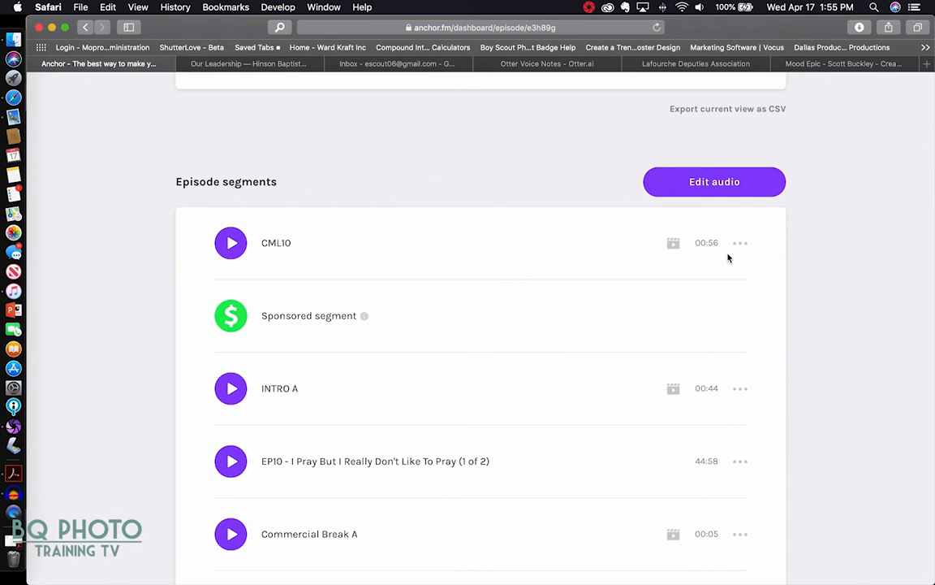
pyautogui.scroll(10, 718, 262)
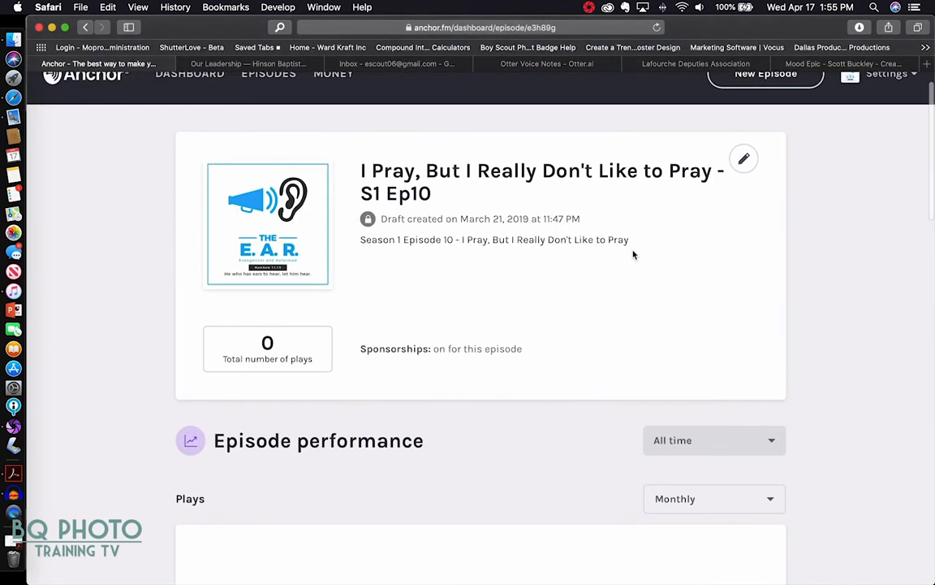
pyautogui.scroll(-1, 672, 140)
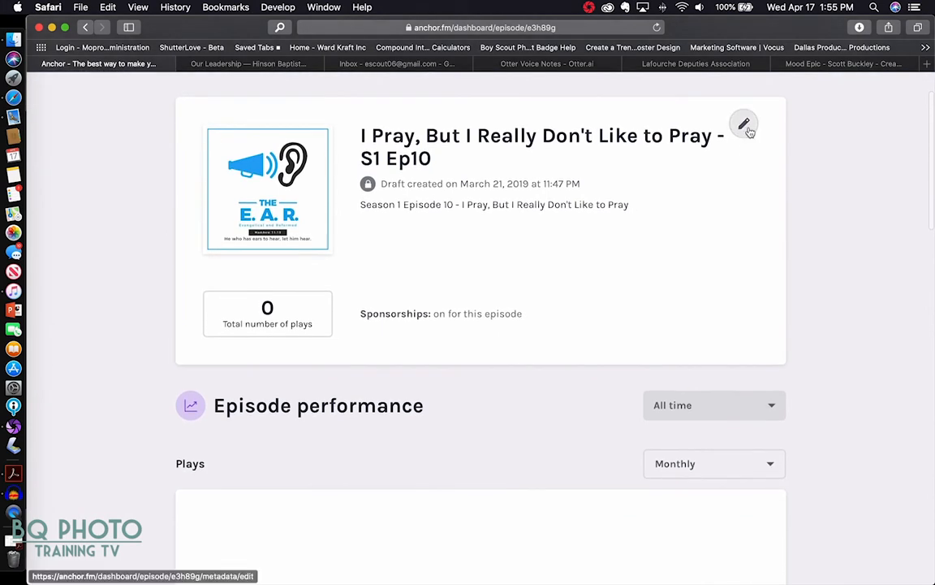
# Open the S1 Ep10 episode's options for editing and set the publish date to April 19, 2019
pyautogui.click(747, 128)
pyautogui.scroll(-3, 611, 256)
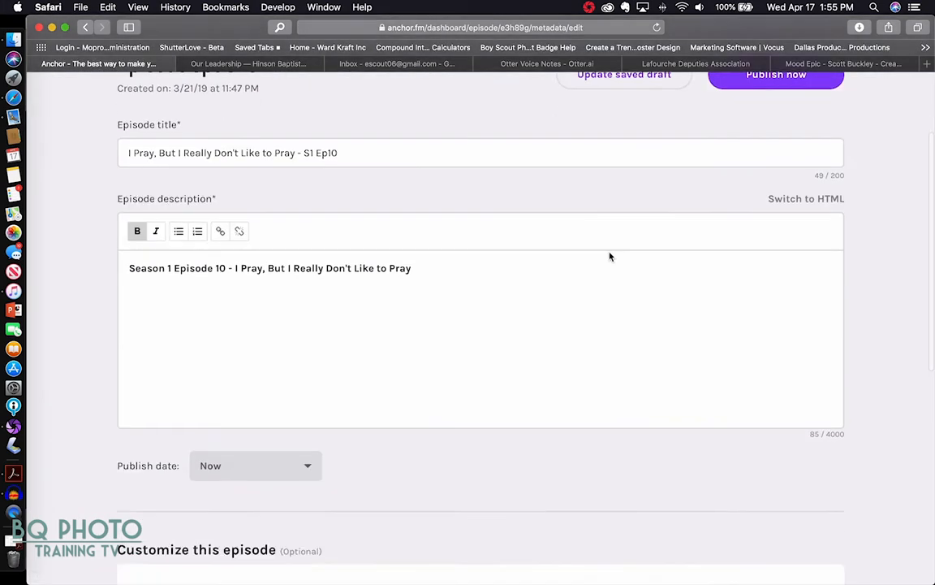
pyautogui.scroll(-1, 611, 257)
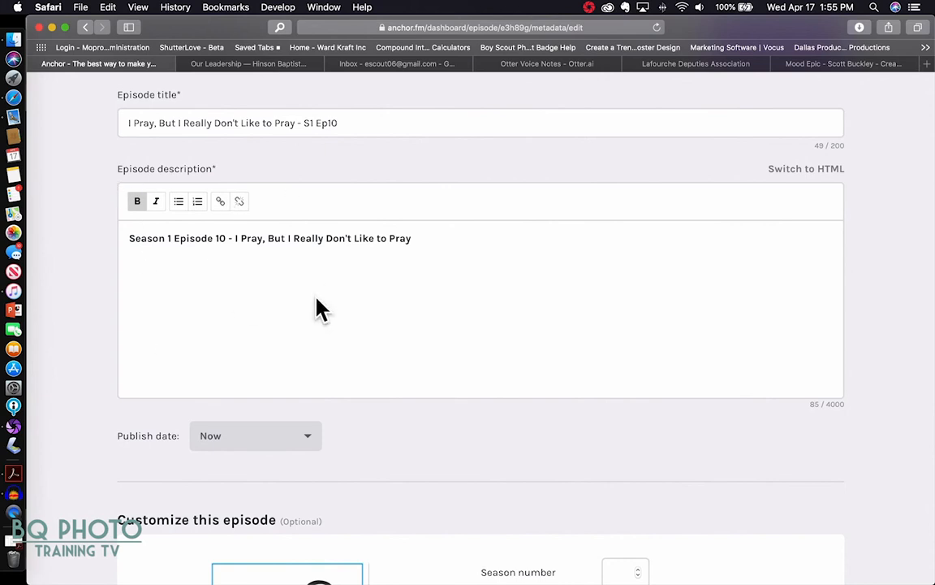
pyautogui.scroll(-3, 317, 304)
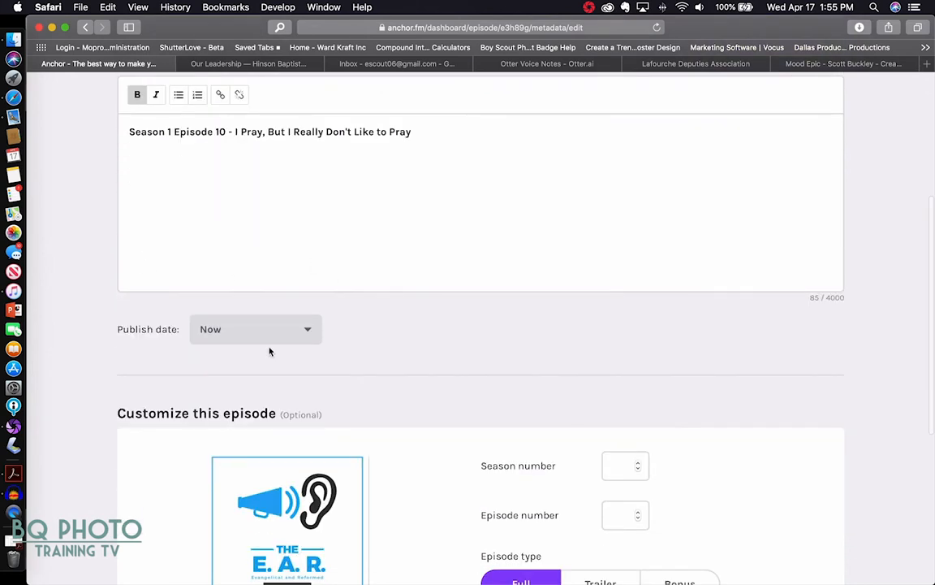
pyautogui.click(233, 325)
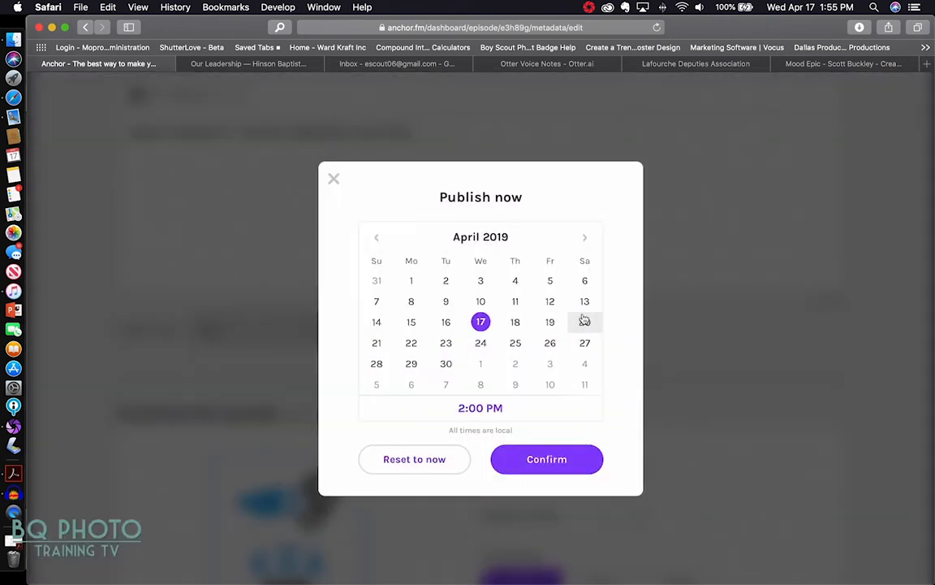
pyautogui.click(549, 322)
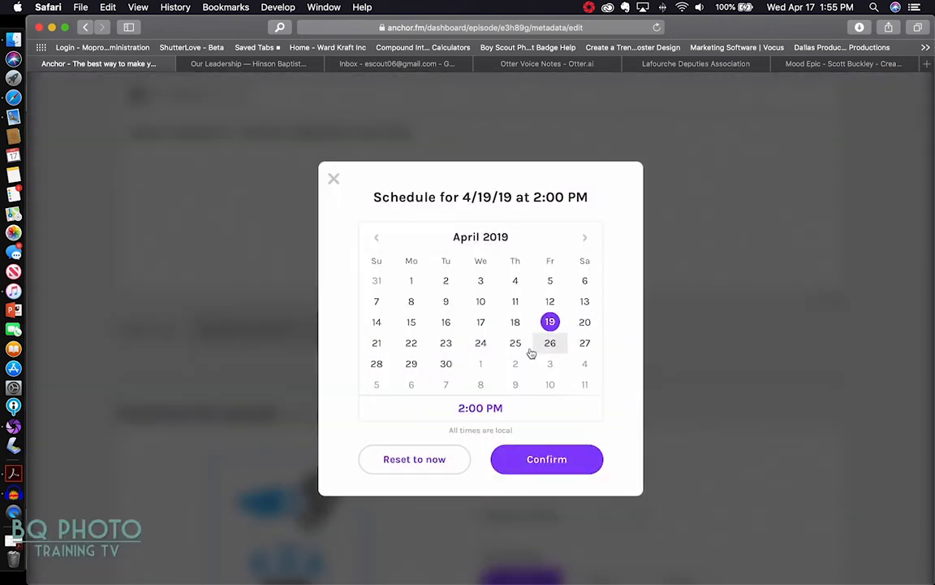
# Set the episode's publish time to 9:00 AM and confirm the schedule
pyautogui.click(461, 412)
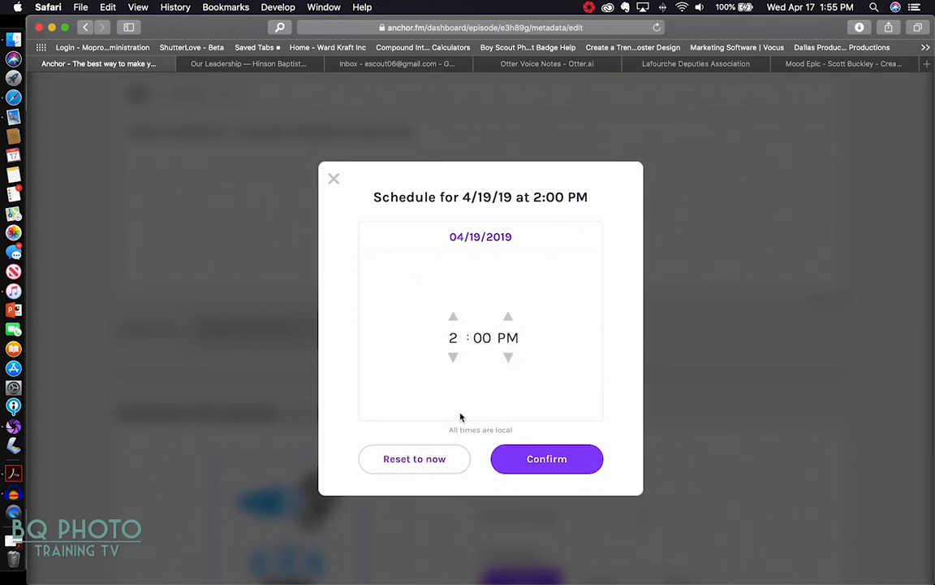
pyautogui.click(509, 319)
pyautogui.click(453, 316)
pyautogui.click(453, 317)
pyautogui.click(454, 316)
pyautogui.click(453, 317)
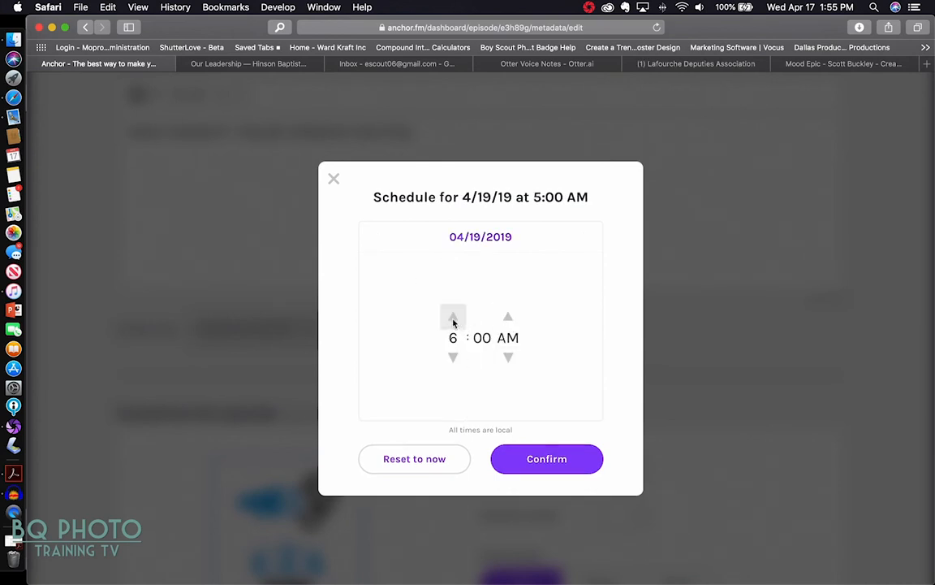
pyautogui.click(453, 317)
pyautogui.click(453, 317)
pyautogui.click(453, 317)
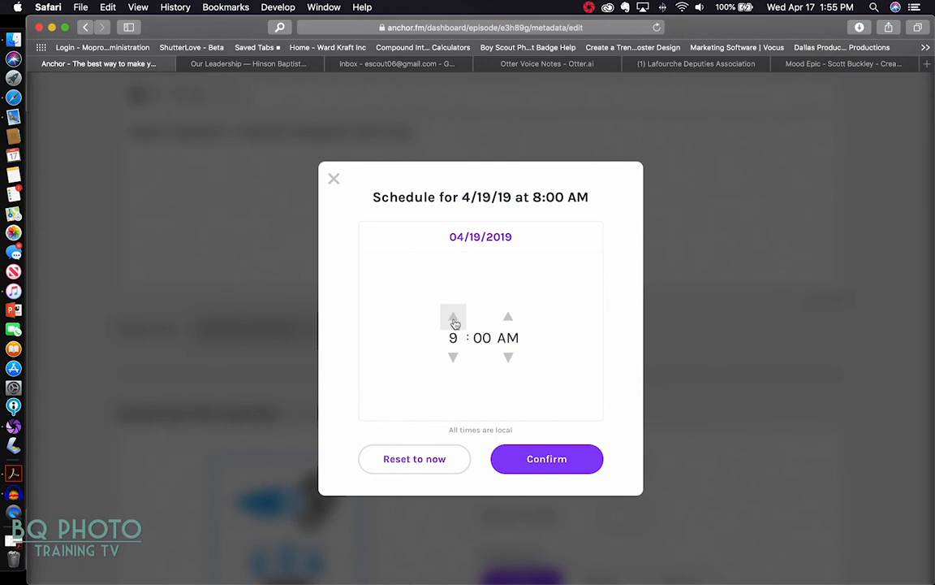
pyautogui.click(560, 460)
# Set the season number to 1 and the episode number to 10, and update the saved draft
pyautogui.scroll(-3, 532, 358)
pyautogui.scroll(-4, 532, 341)
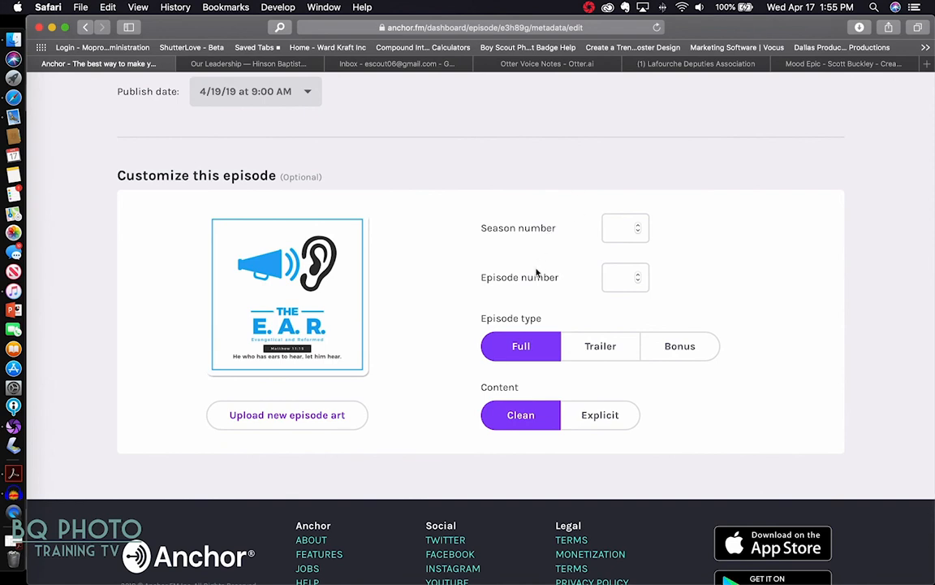
pyautogui.click(628, 228)
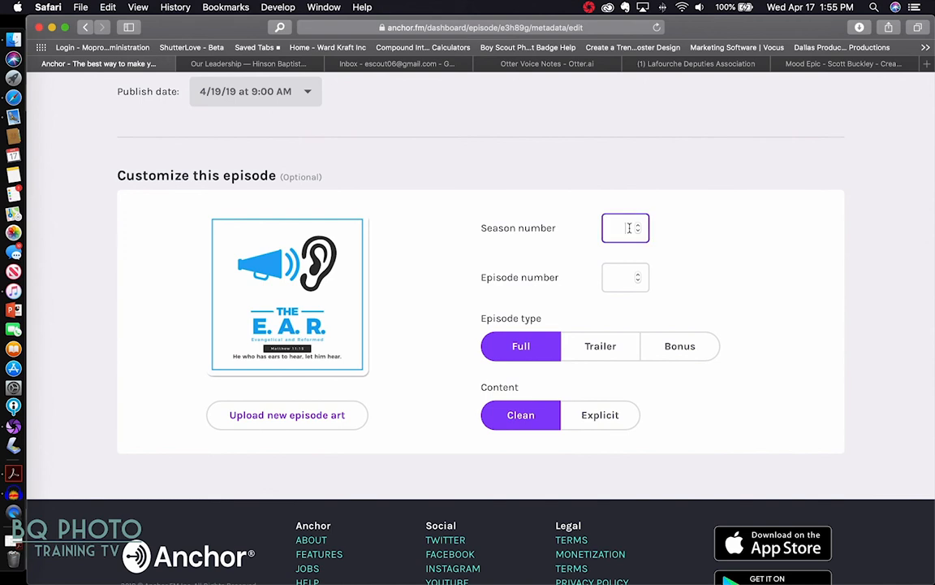
pyautogui.write('1')
pyautogui.click(623, 280)
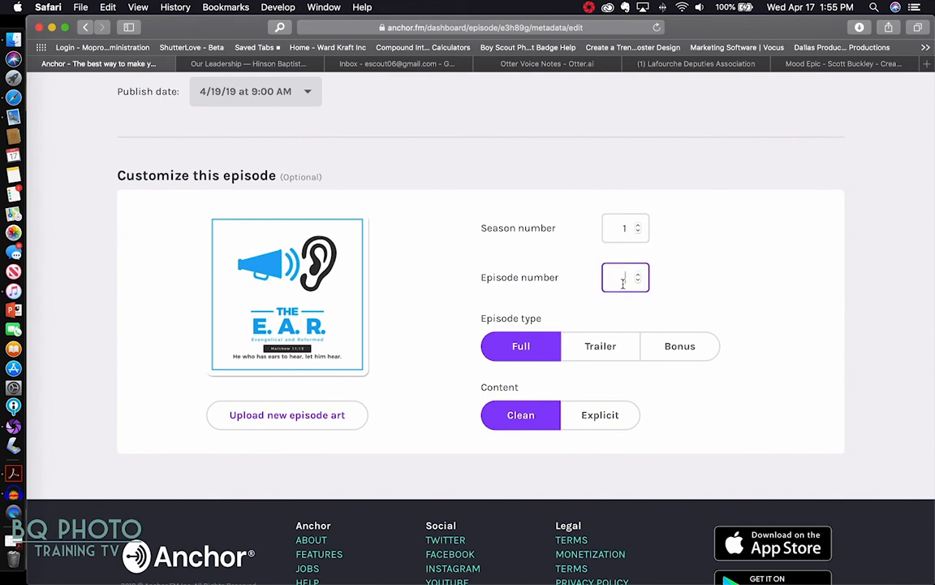
pyautogui.write('10')
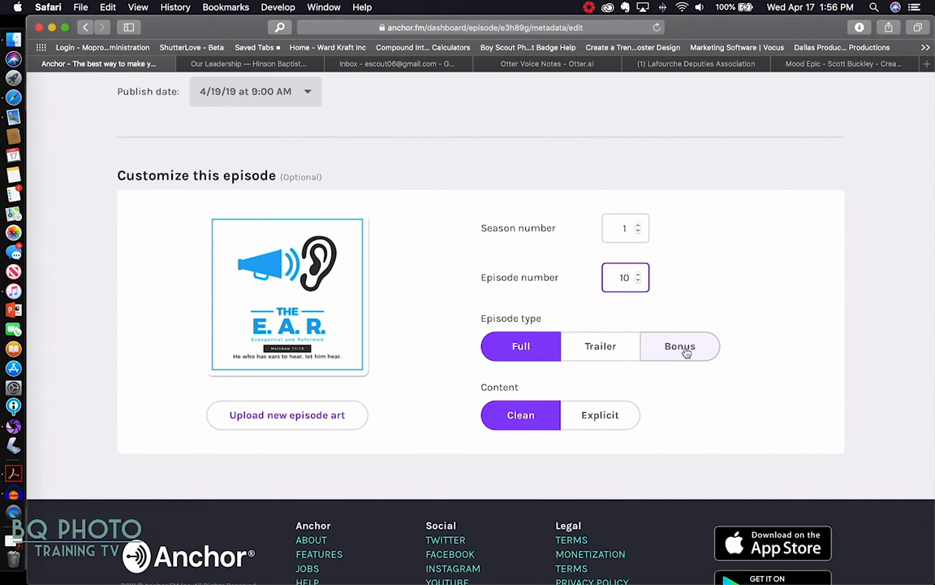
pyautogui.scroll(10, 689, 341)
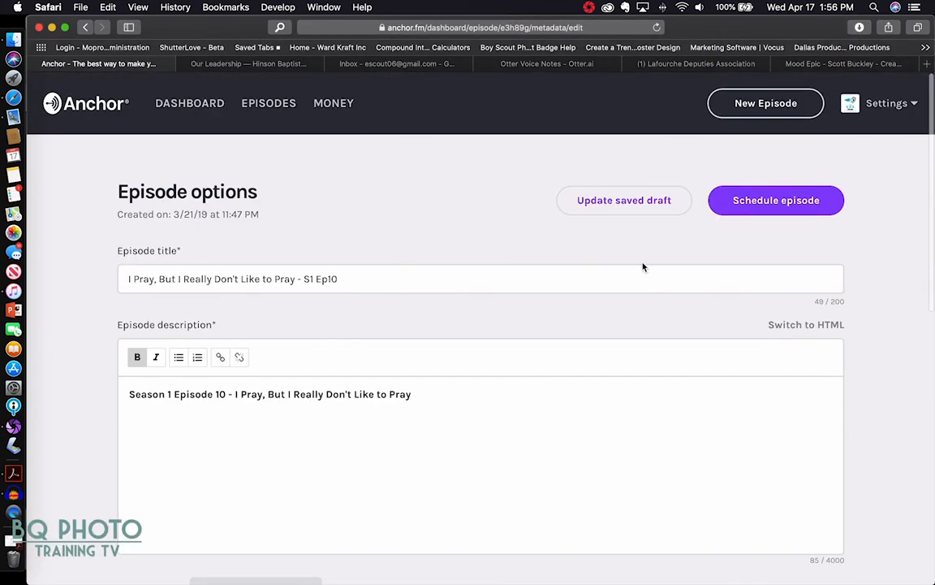
pyautogui.click(609, 203)
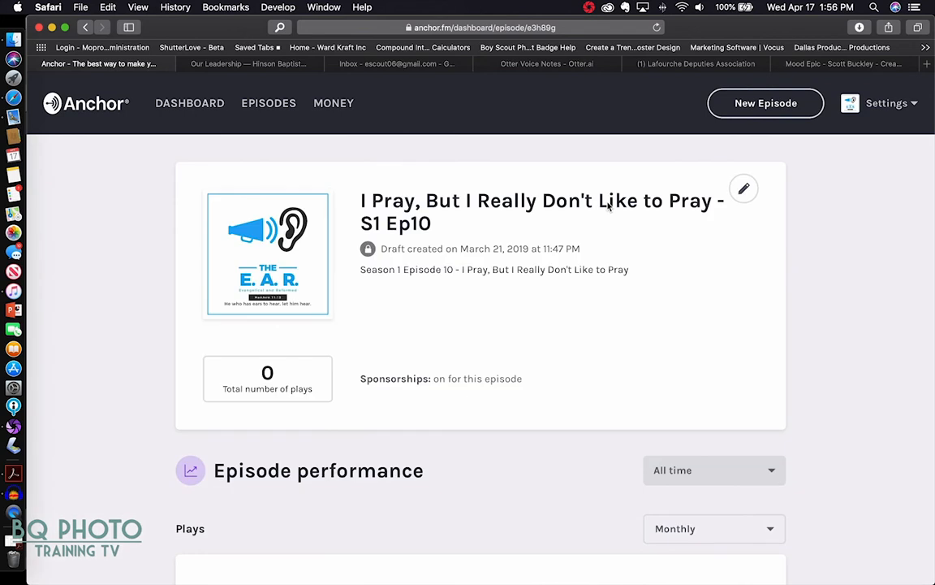
# Look through the updated draft's overview page and check its episode segments down to OUTRO A and the full-episode timeline
pyautogui.scroll(-10, 542, 281)
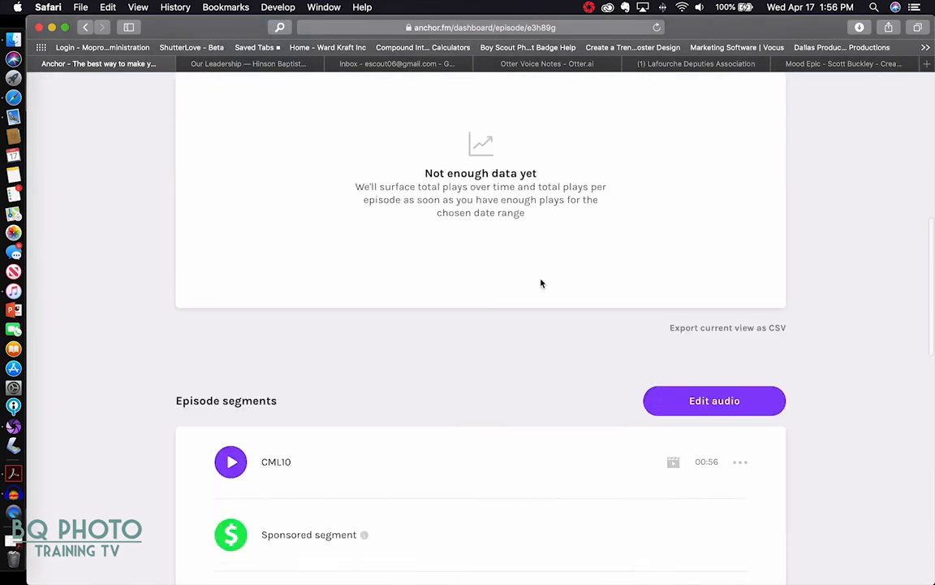
pyautogui.scroll(-10, 542, 282)
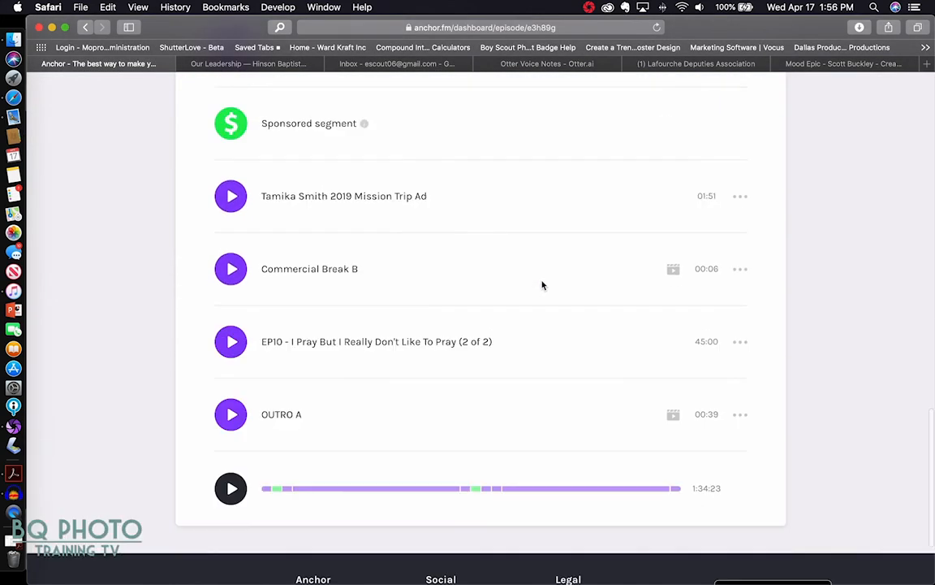
pyautogui.scroll(15, 542, 282)
pyautogui.scroll(-6, 542, 280)
pyautogui.scroll(2, 540, 281)
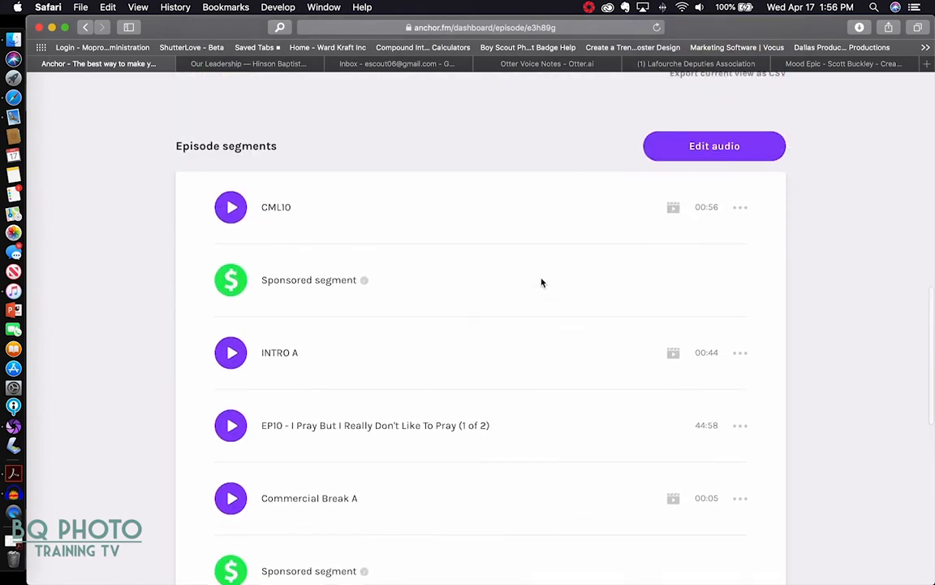
pyautogui.scroll(-3, 538, 287)
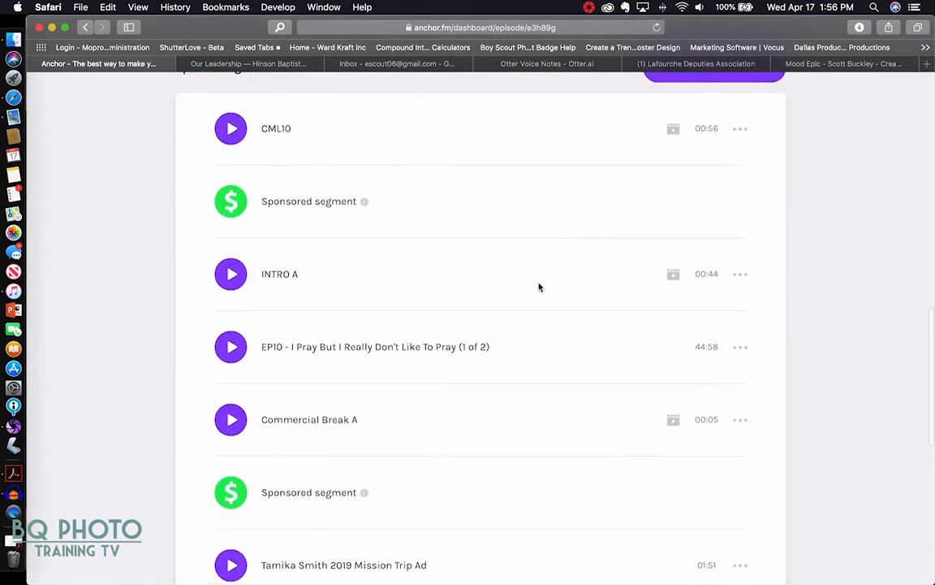
pyautogui.scroll(-7, 539, 287)
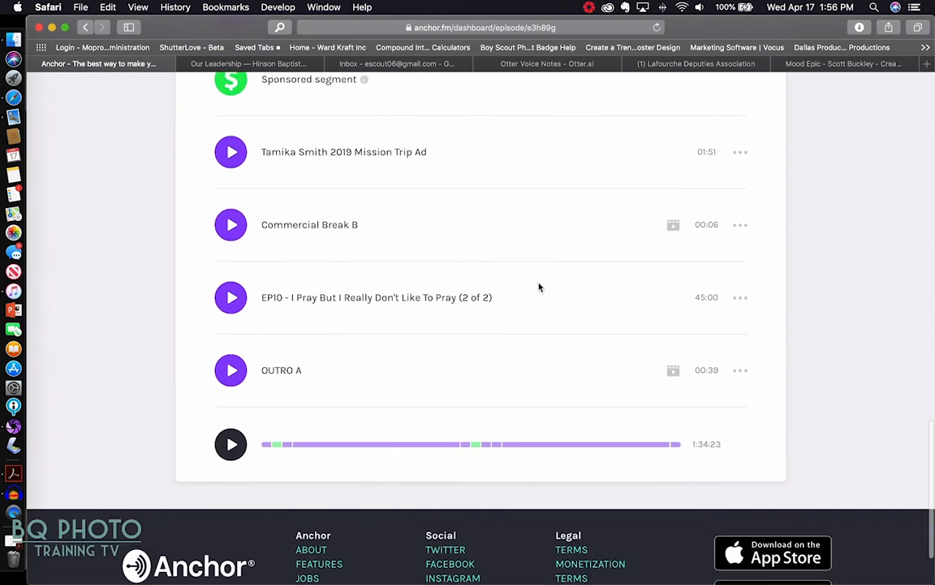
pyautogui.scroll(4, 539, 286)
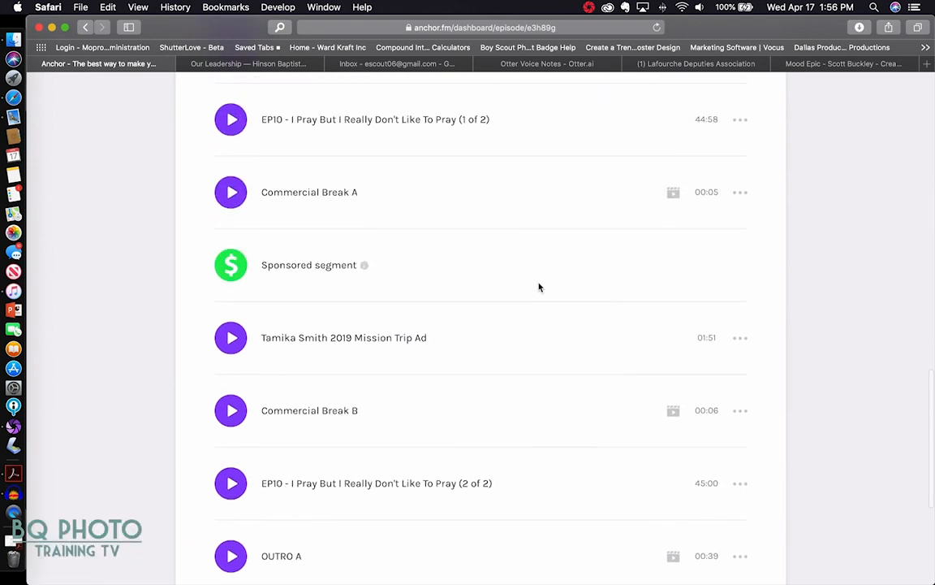